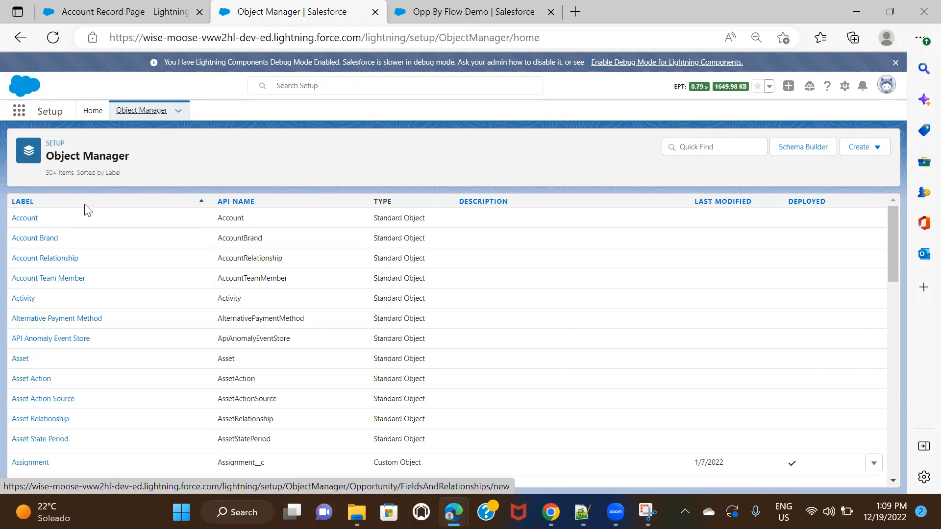
Step: Start a new custom field of the Picklist type on the Account object and proceed to its details
click(14, 218)
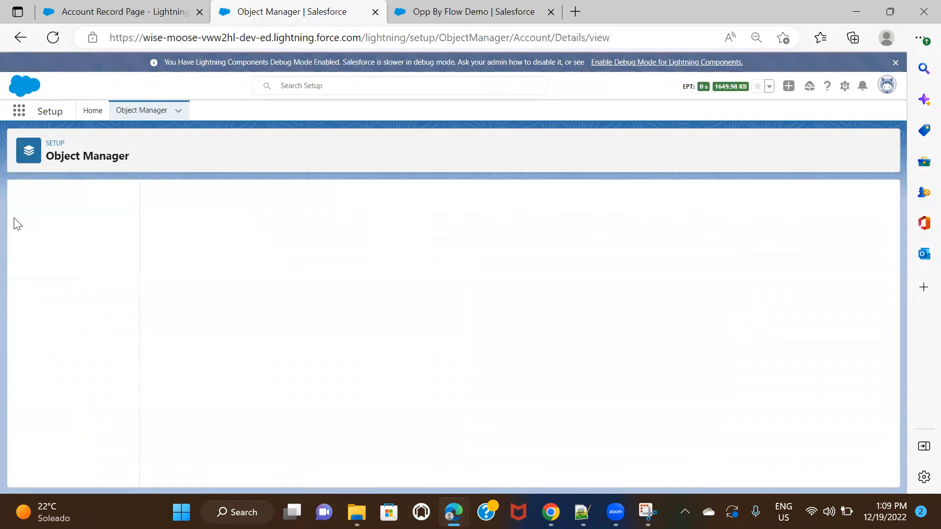
click(68, 226)
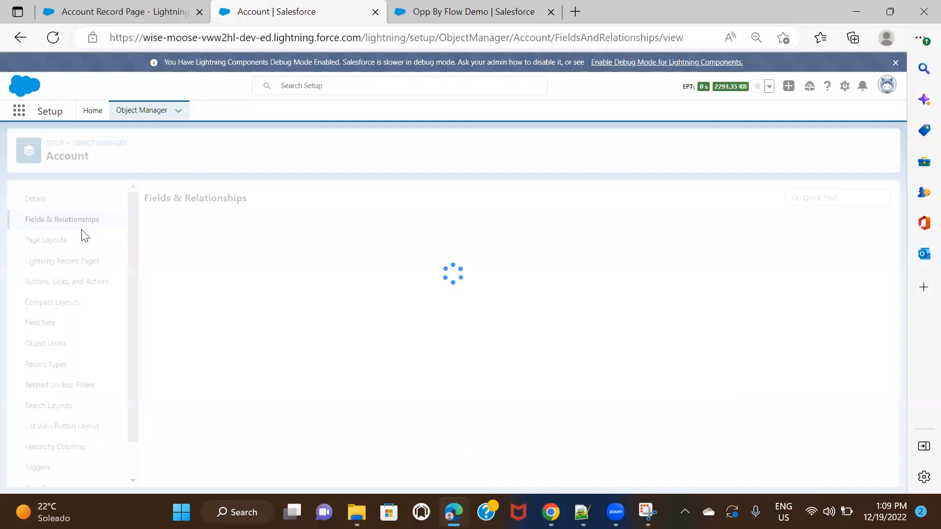
click(645, 198)
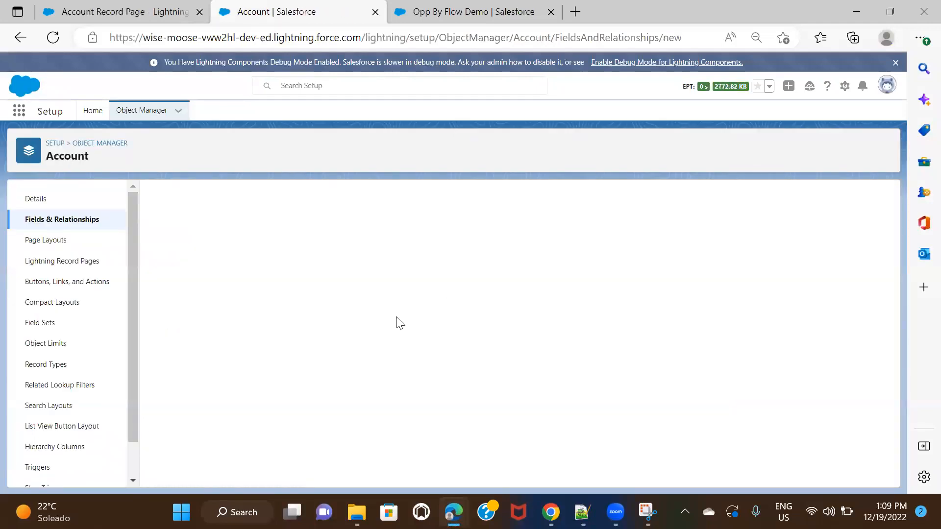
scroll(359, 321, down, 4)
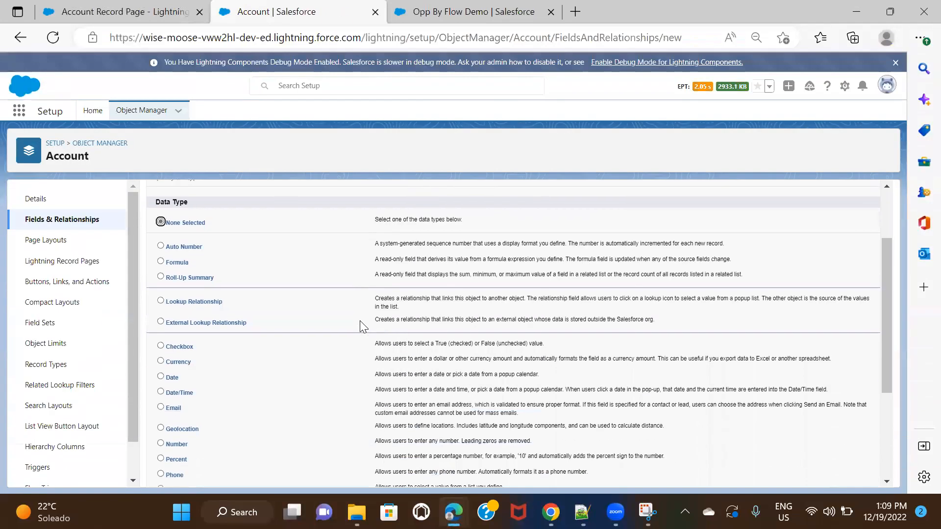
scroll(284, 322, down, 1)
click(176, 352)
scroll(527, 334, up, 5)
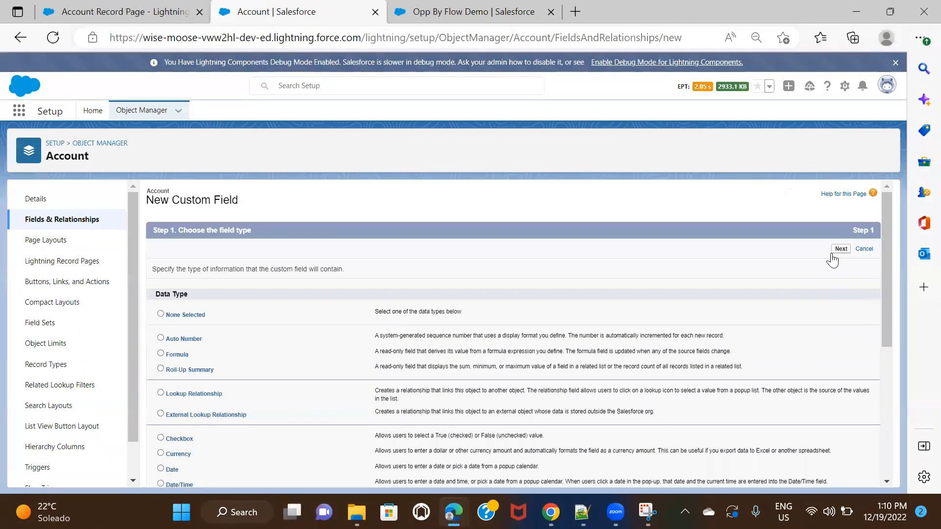
click(840, 249)
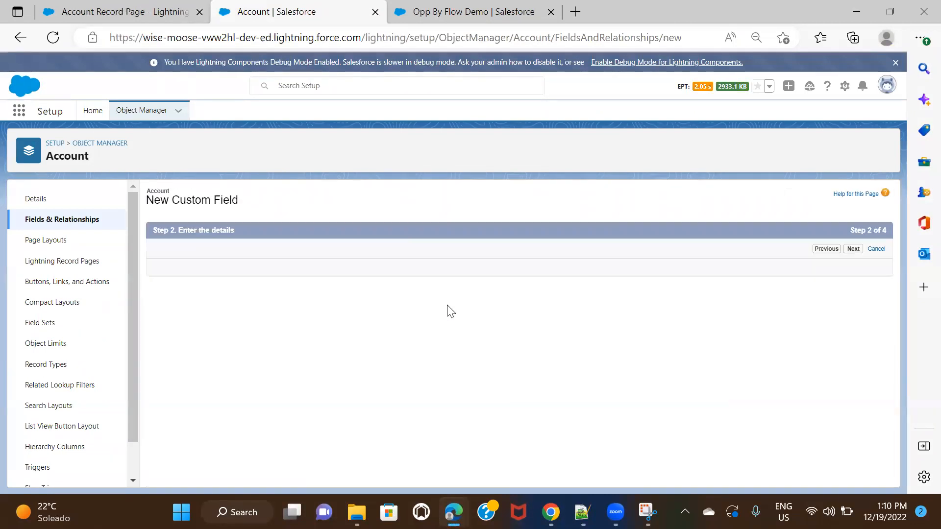
Step: Review the value and field options of the new picklist, and return to the Object Manager list without saving
click(313, 314)
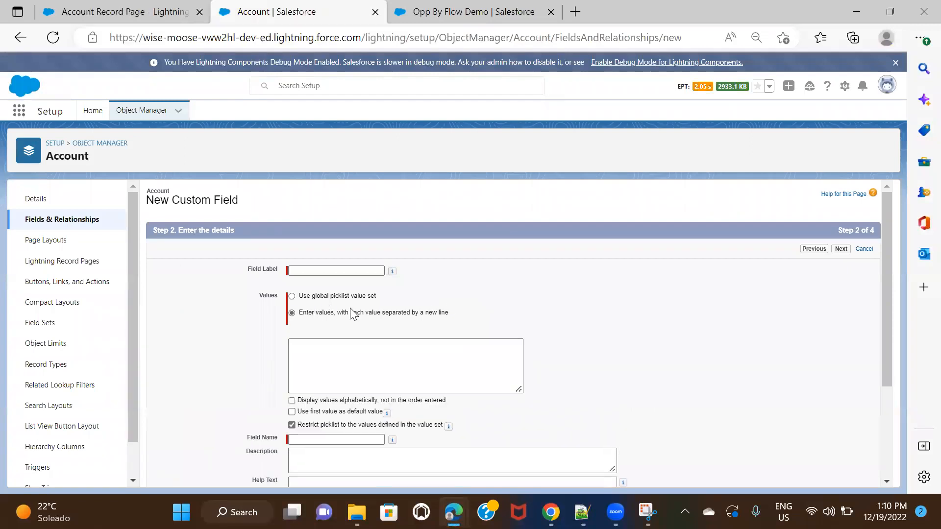
scroll(478, 301, down, 2)
click(332, 259)
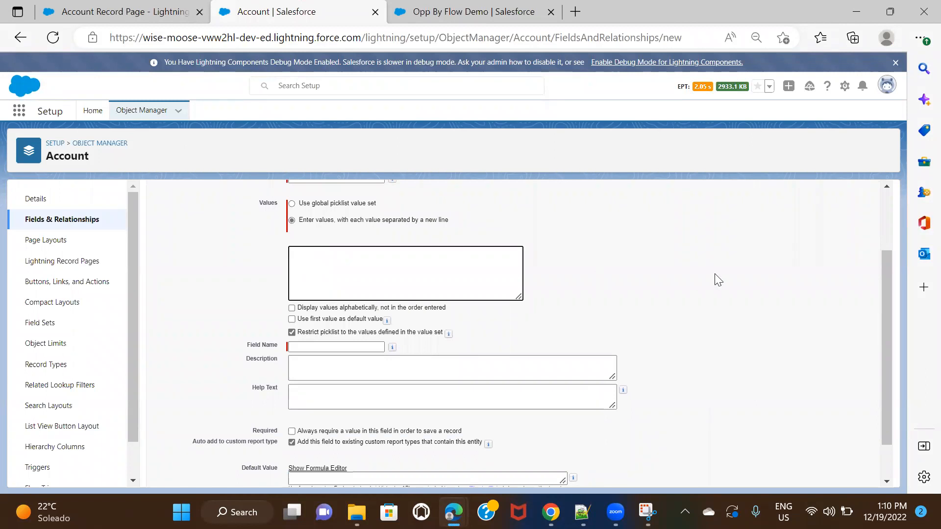
scroll(718, 280, up, 2)
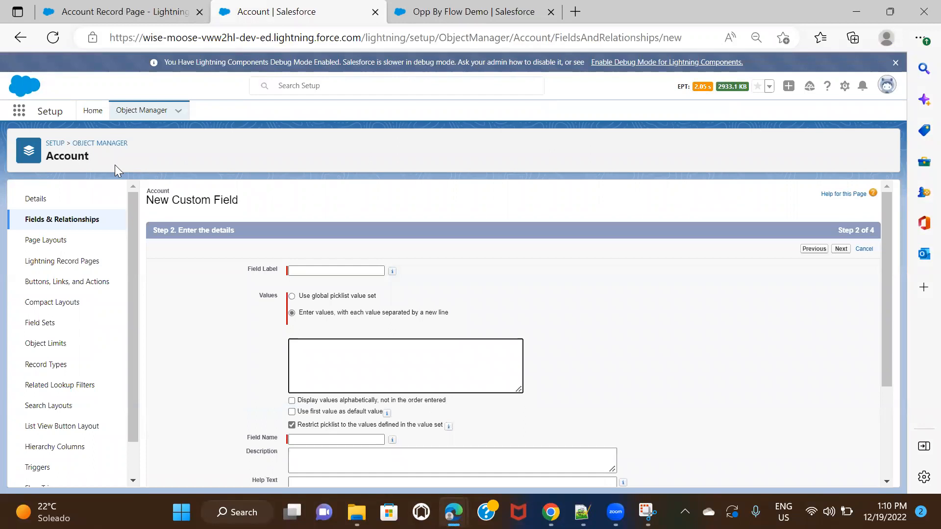
click(102, 143)
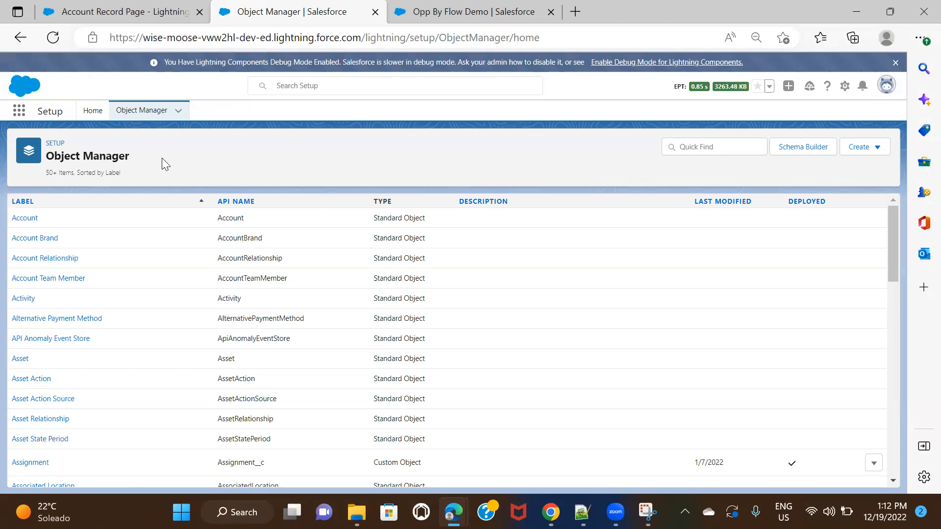
Step: Open a new Setup page, search it for "value", and open Picklist Value Sets
click(844, 86)
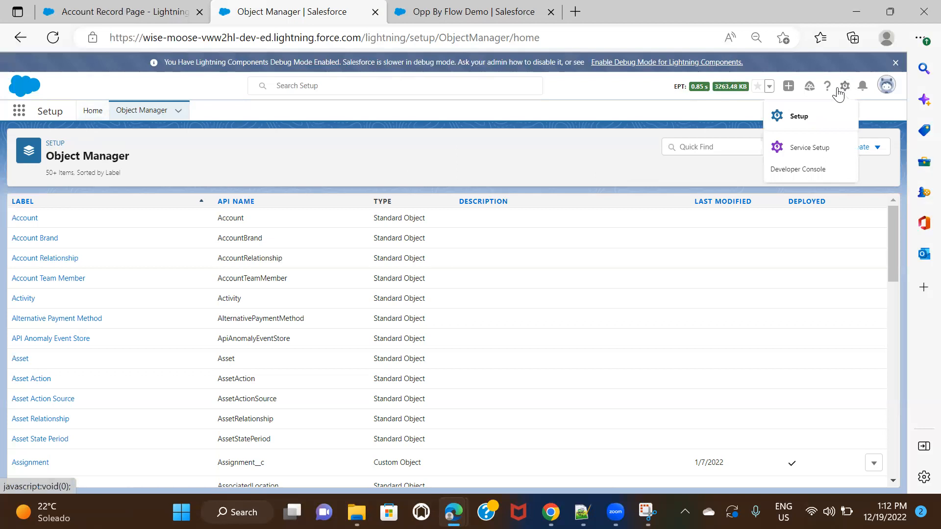
click(817, 117)
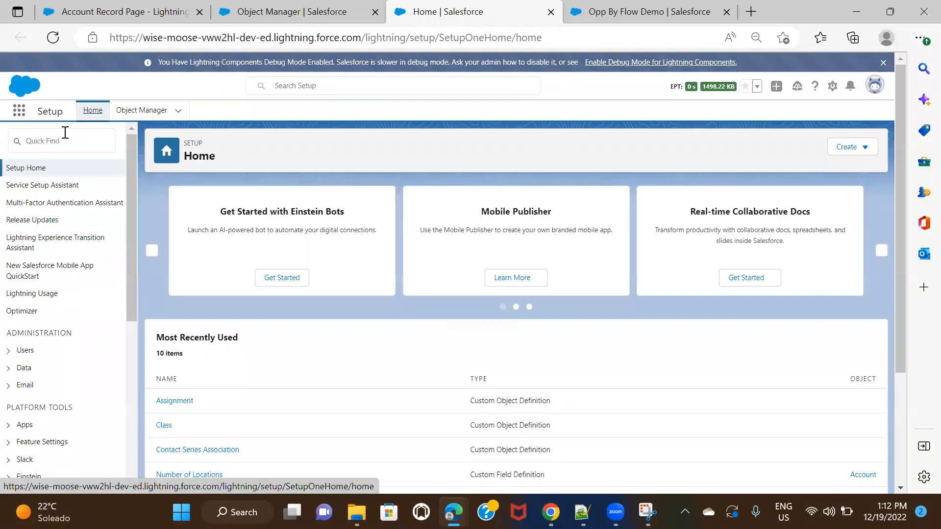
click(56, 141)
text(v)
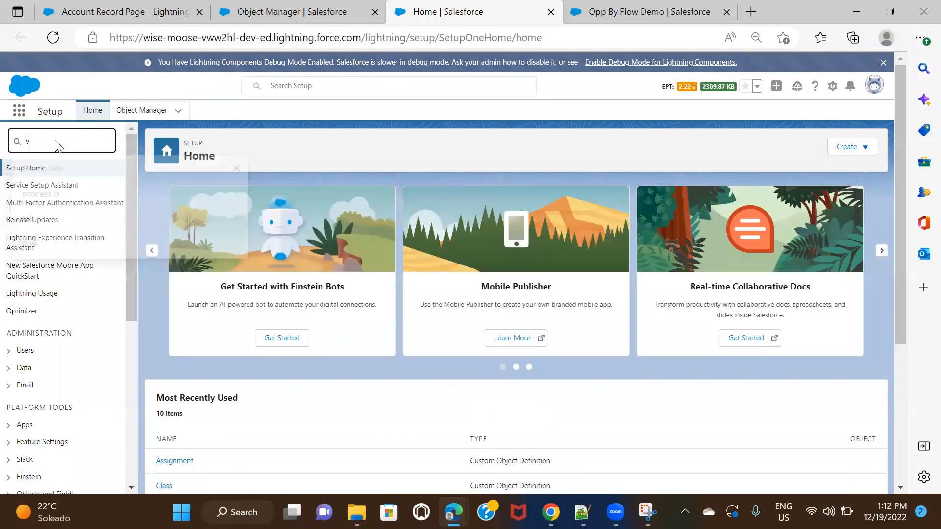
text(alue)
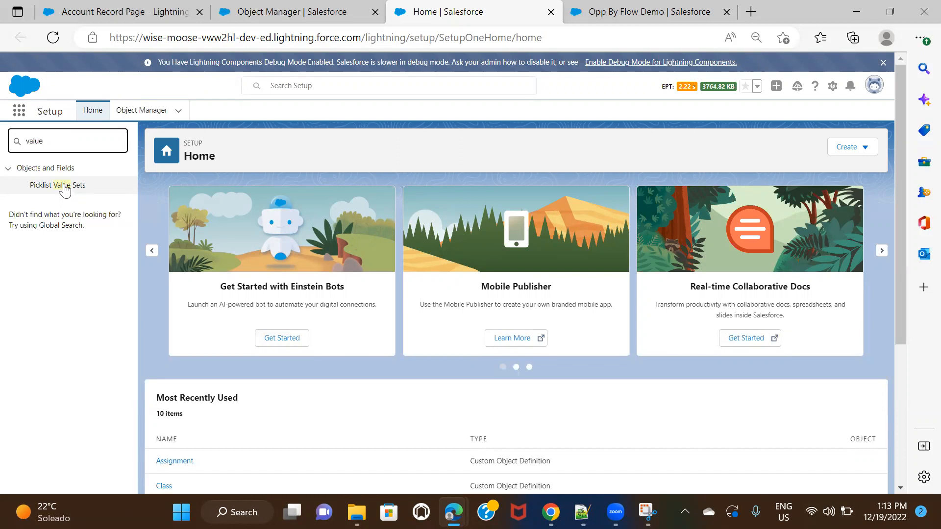
click(65, 190)
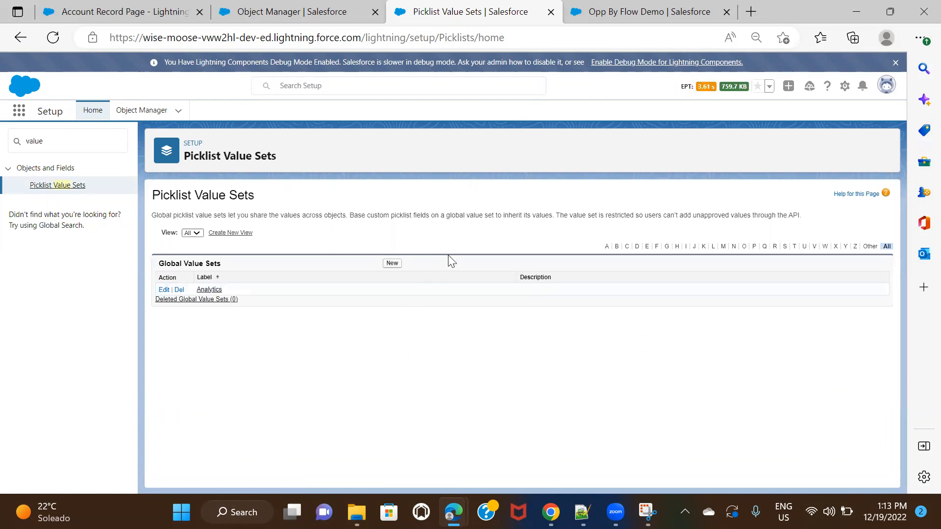
Step: Start a new global value set with the label and name Country
click(393, 264)
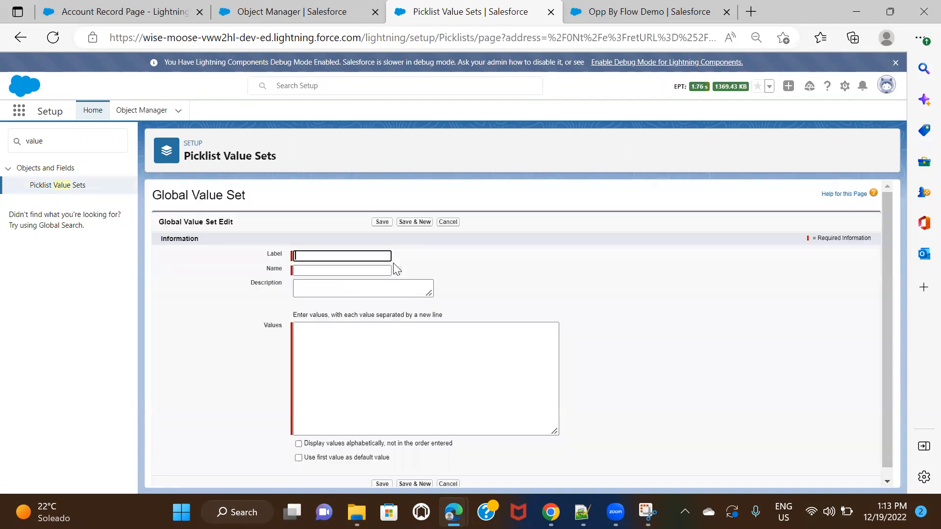
text(Country)
click(525, 269)
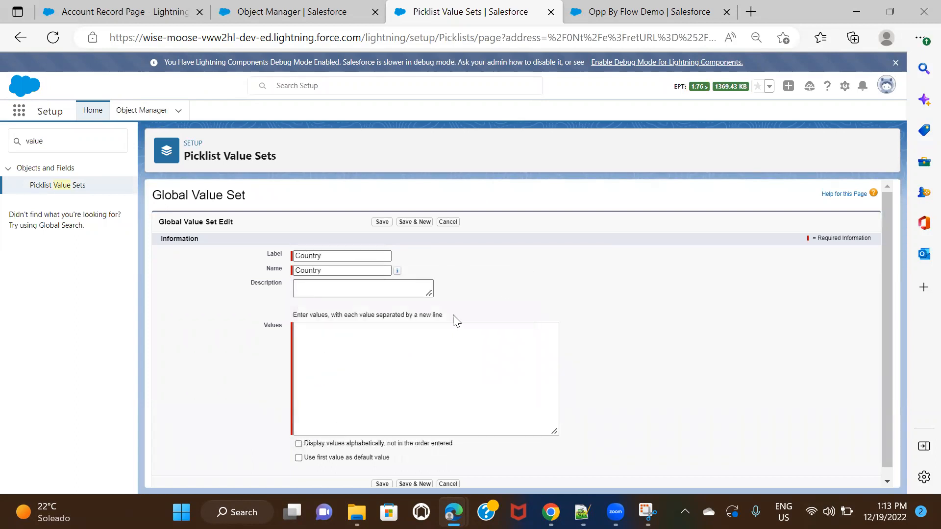
click(357, 345)
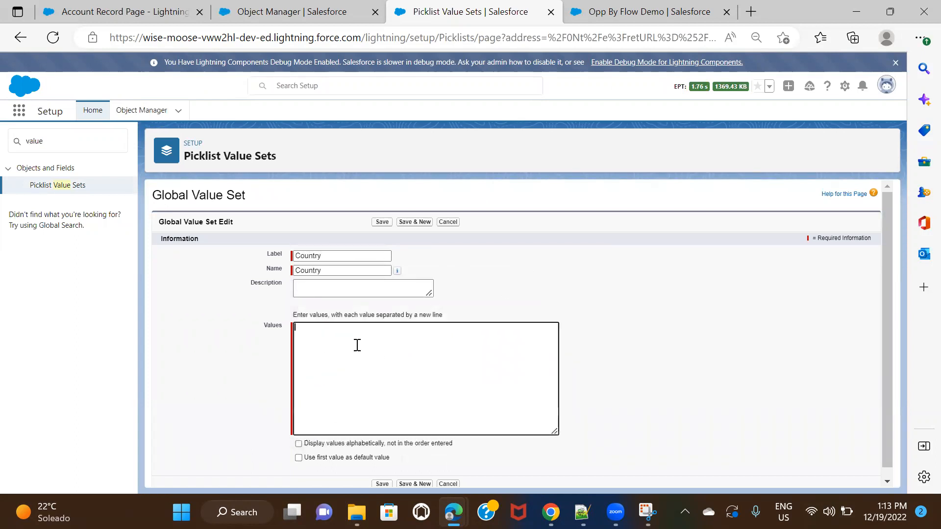
Step: Search the web for "country names" and try to select the country names in the Worldometers alphabetical list
click(754, 8)
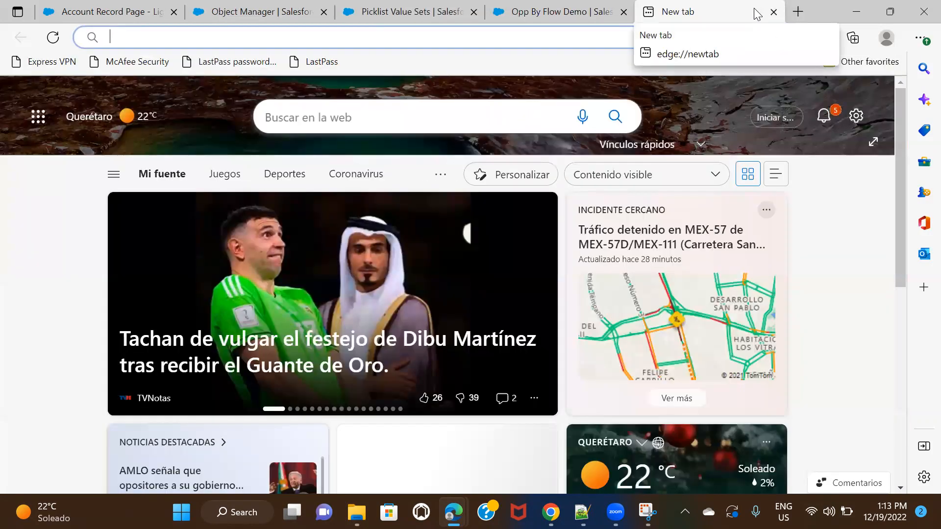
text(country names)
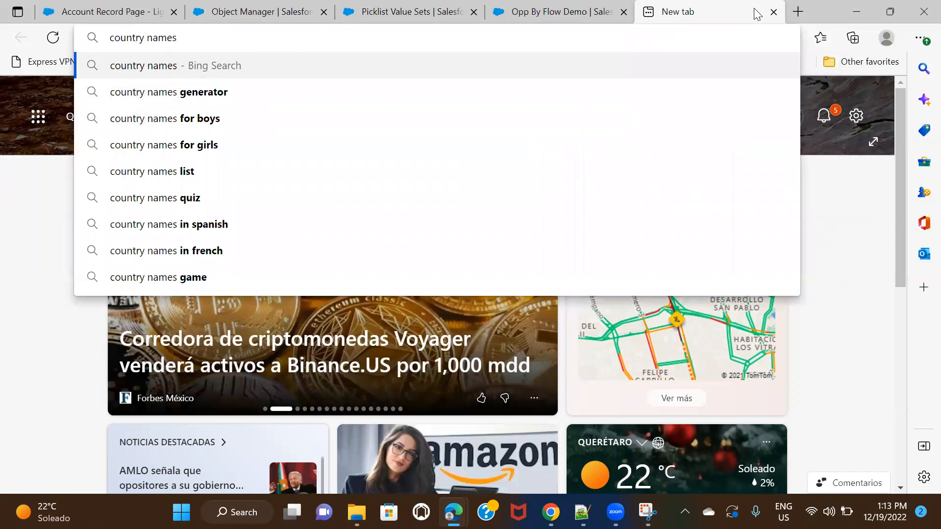
key(Return)
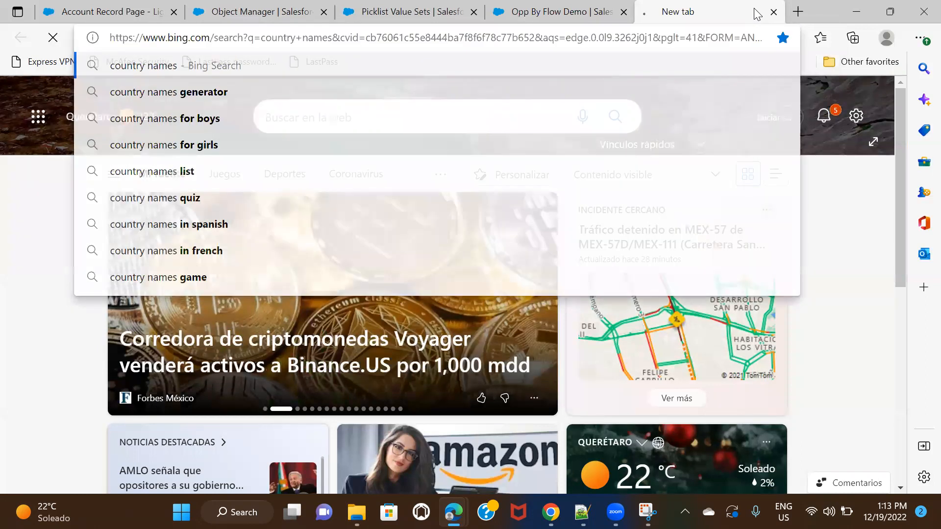
click(284, 191)
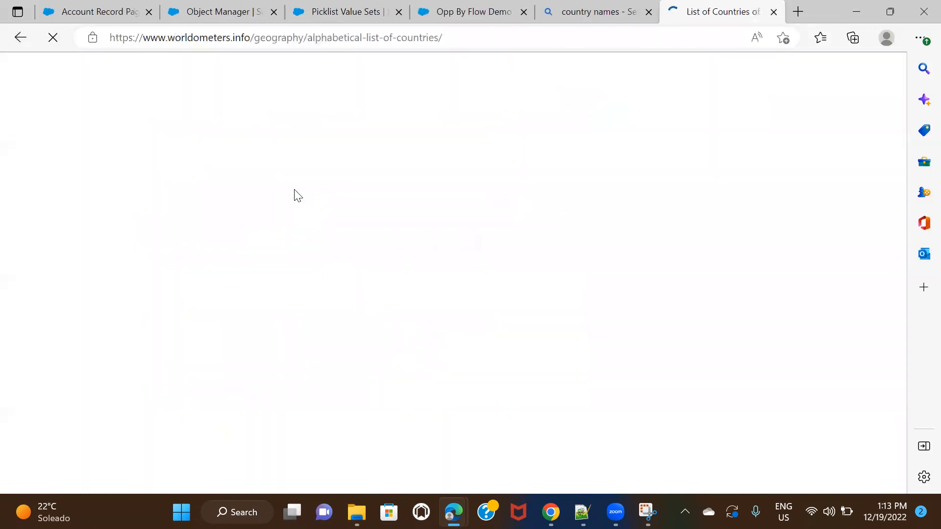
scroll(110, 191, down, 4)
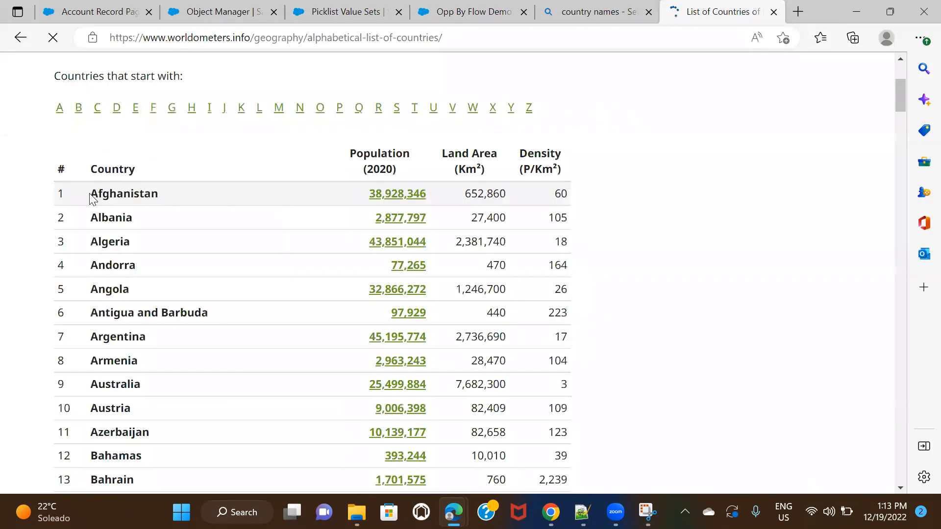
drag(91, 194, 128, 266)
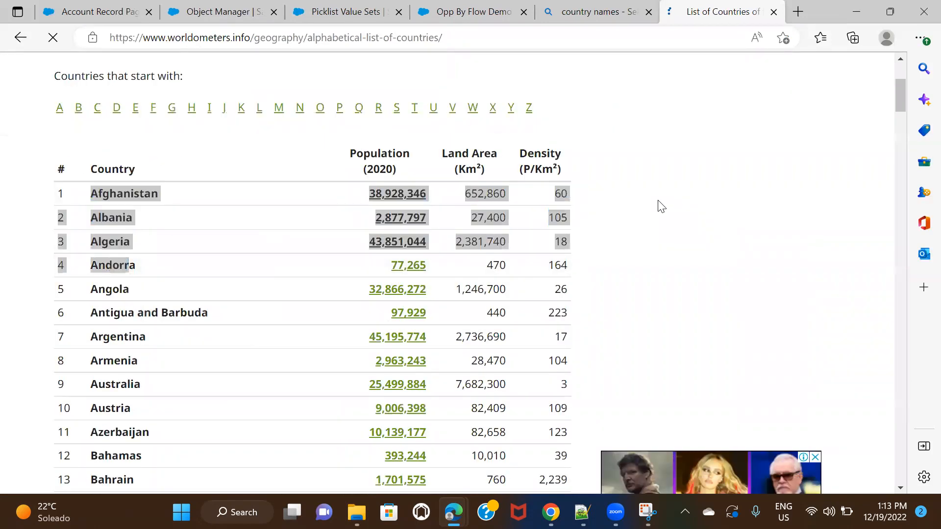
Step: Refine the web search to "country names list" and look through the results for a copyable list
click(602, 12)
click(271, 87)
text(list)
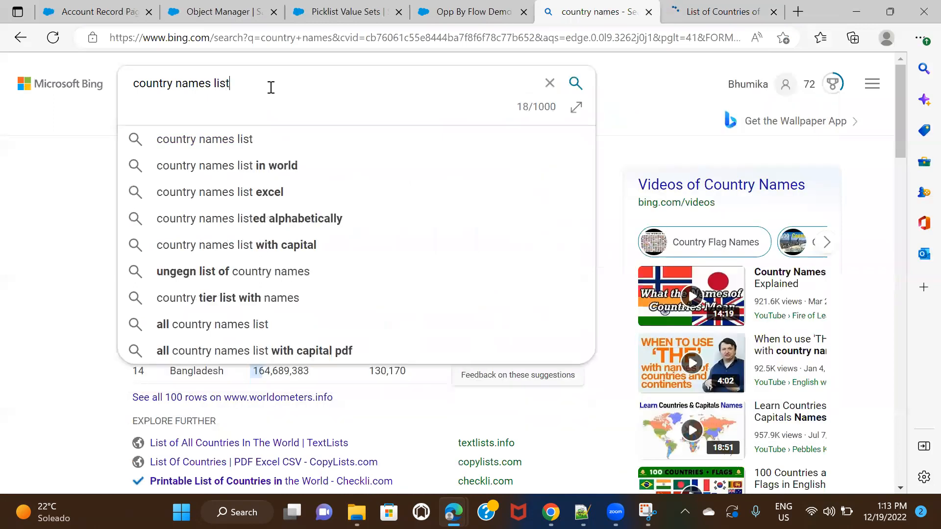
key(Return)
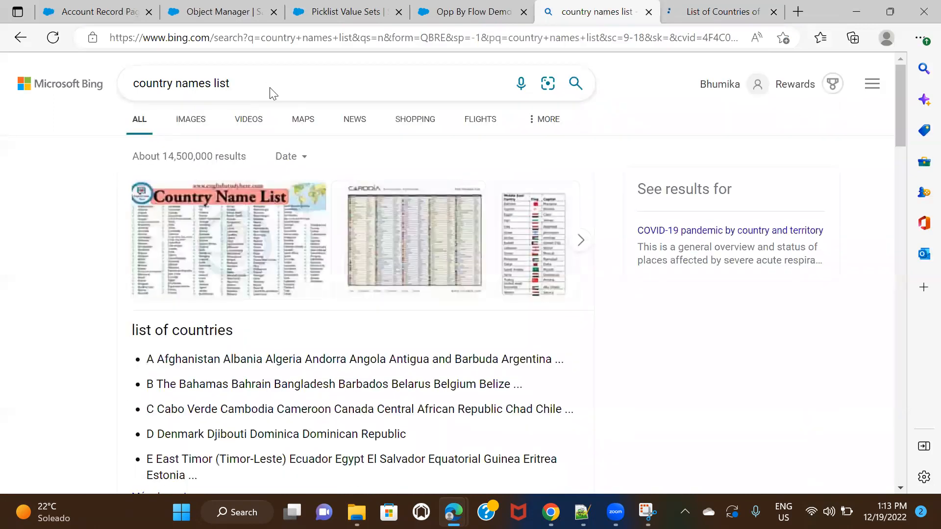
scroll(342, 296, down, 1)
scroll(343, 296, down, 6)
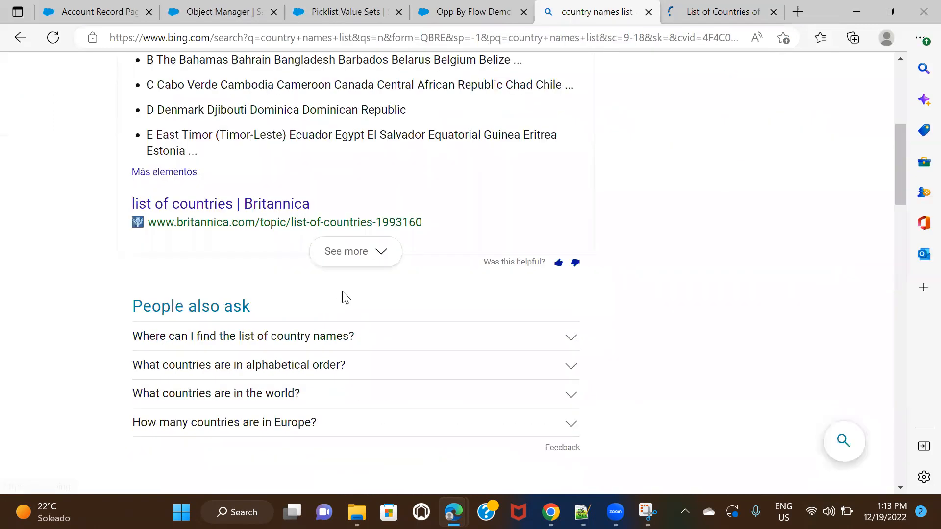
scroll(342, 296, up, 8)
Step: Search the web for "country names list to copy" and open the CopyLists page's List of Countries in a new tab
click(342, 86)
text(to copy)
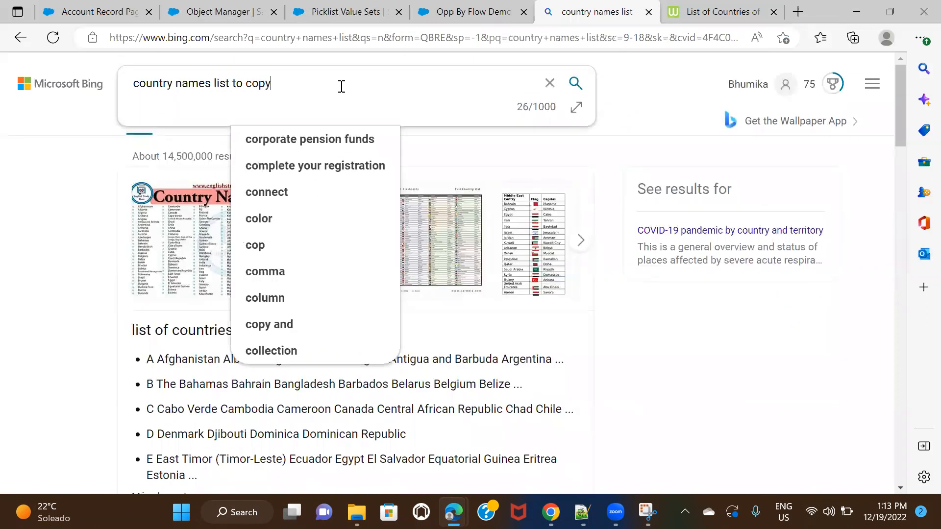
key(Return)
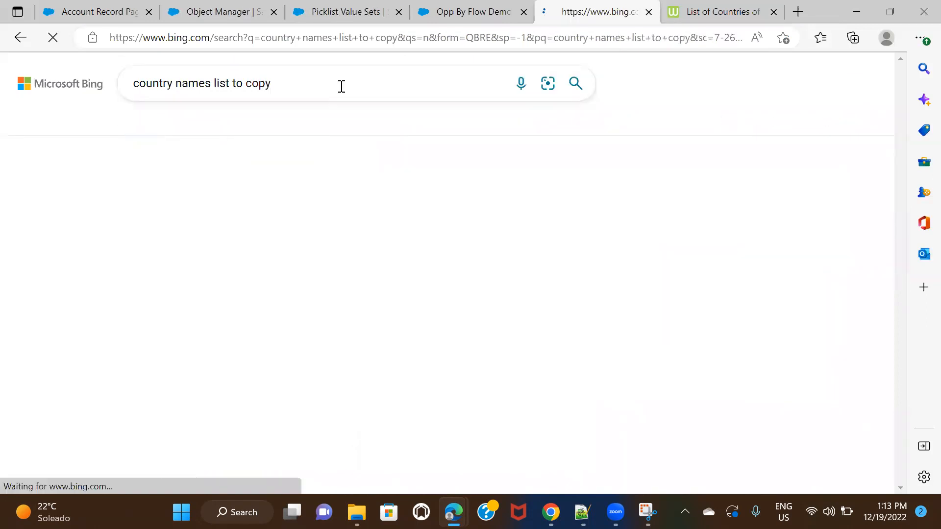
right_click(354, 182)
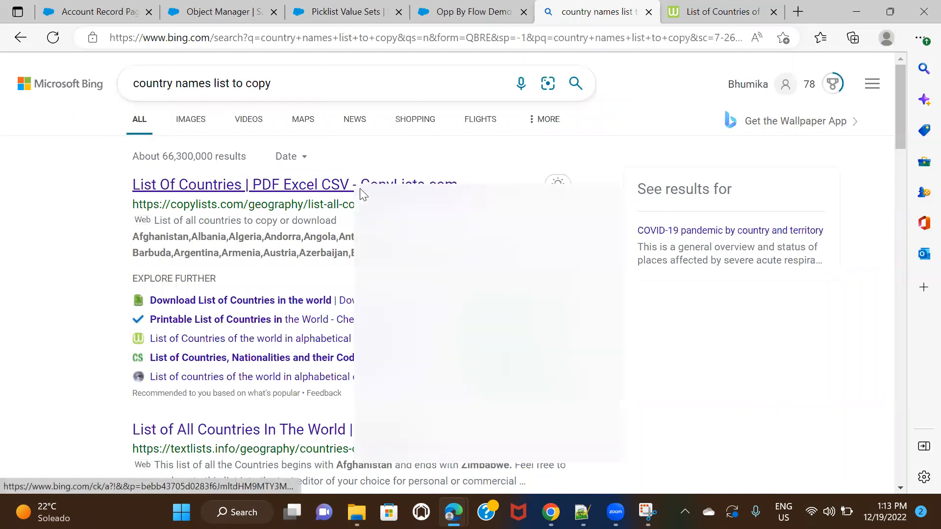
click(392, 193)
click(702, 12)
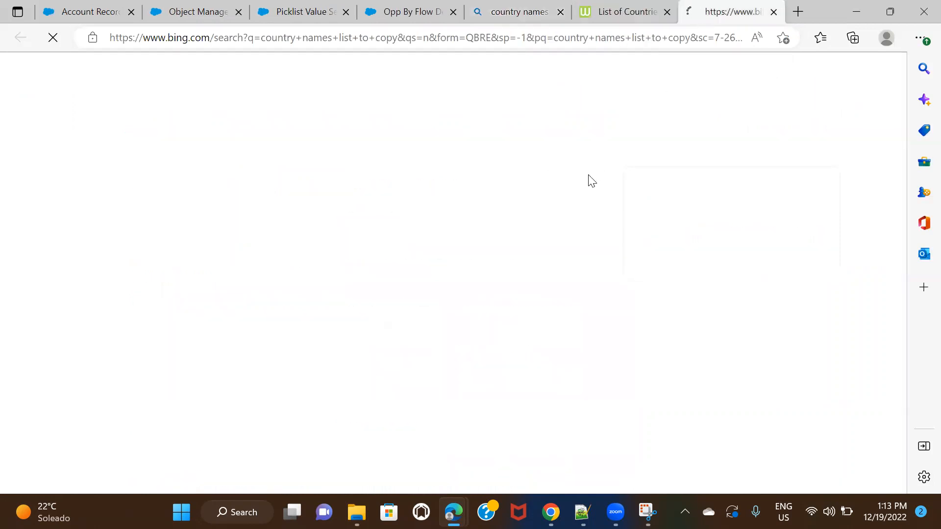
scroll(592, 174, down, 2)
scroll(535, 250, down, 15)
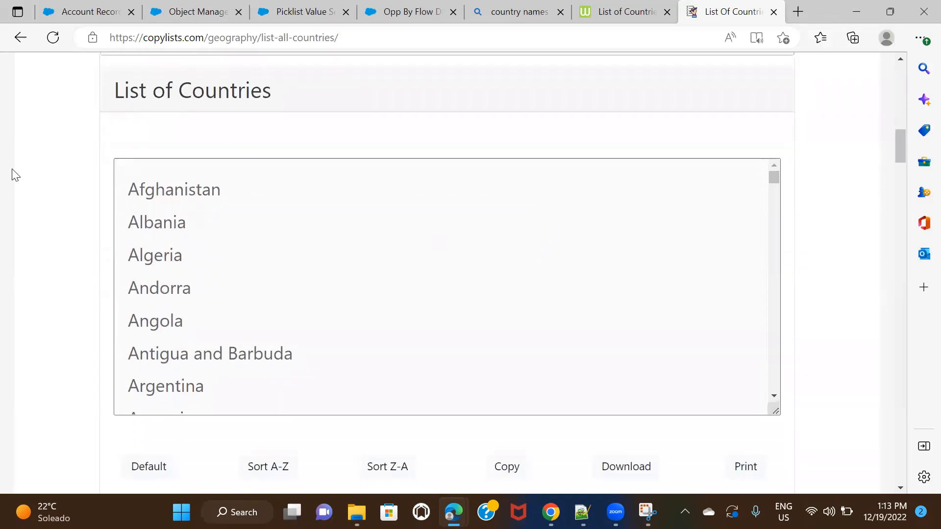
Step: Copy the full country list from Afghanistan to Zimbabwe and paste it as the values of the Country global value set
drag(129, 188, 787, 451)
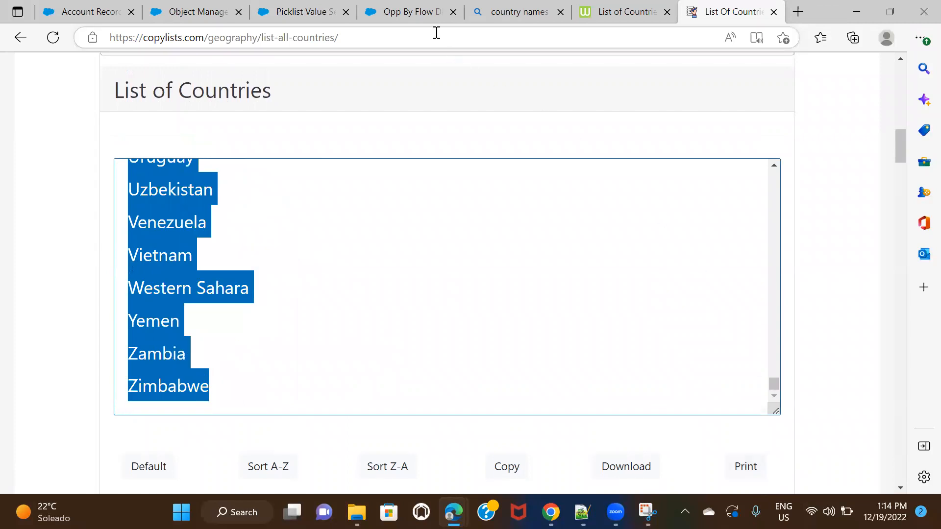
click(426, 14)
click(320, 14)
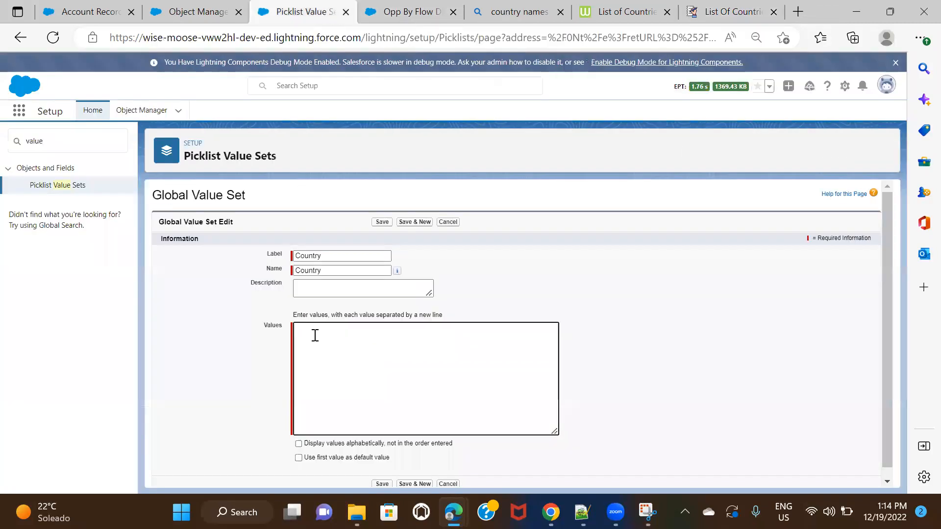
key(ctrl+v)
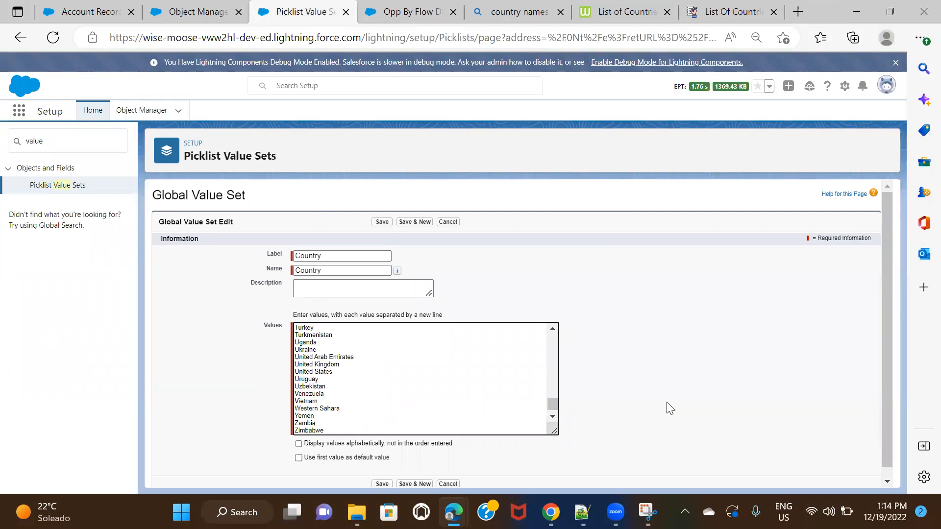
Step: Set the Country value set to display values alphabetically with the first value as default, save it, and review the saved values
scroll(669, 407, down, 1)
click(299, 434)
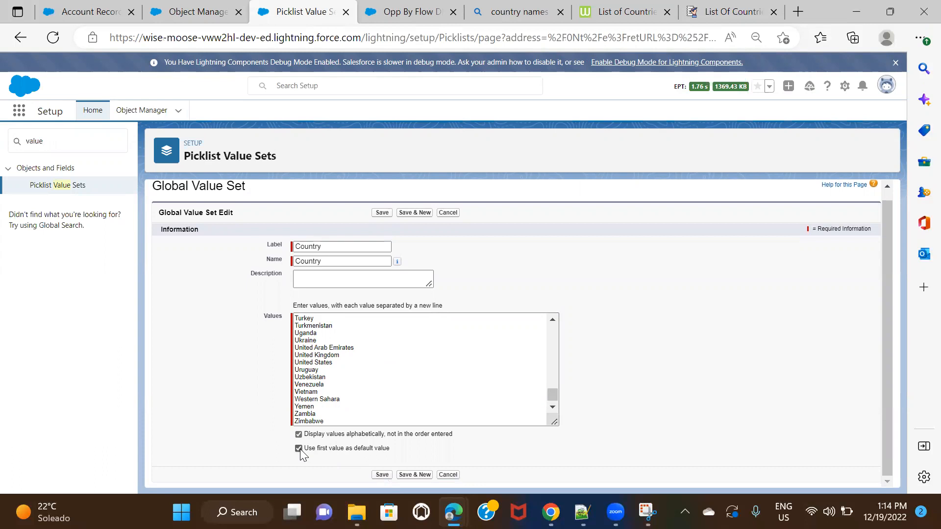
click(381, 475)
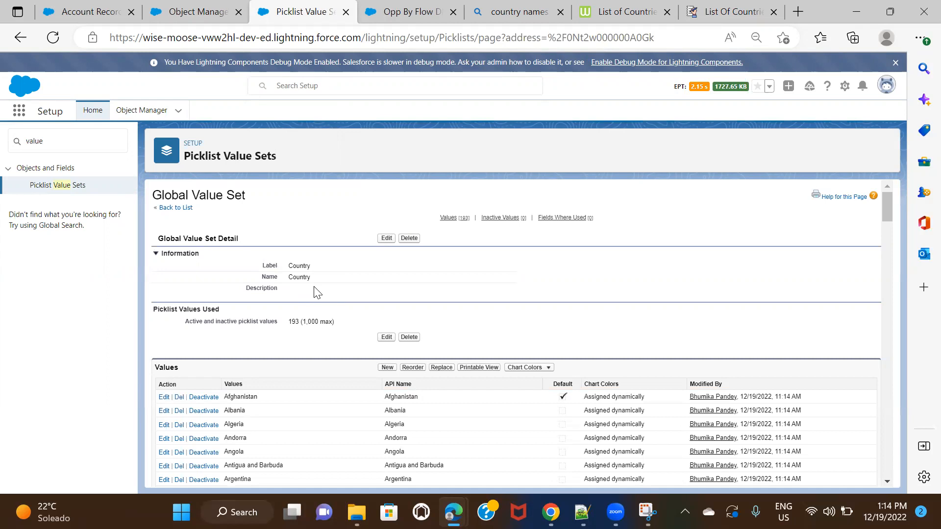
scroll(323, 293, down, 5)
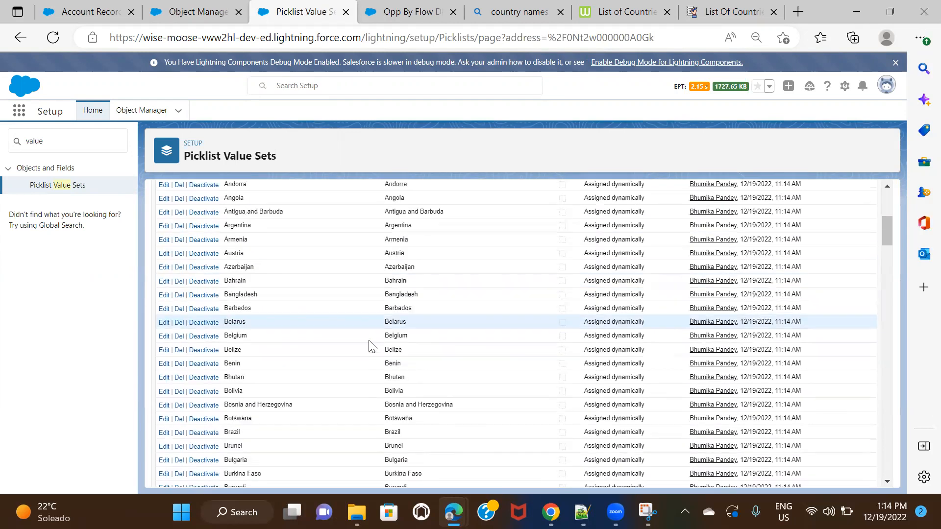
scroll(368, 347, up, 5)
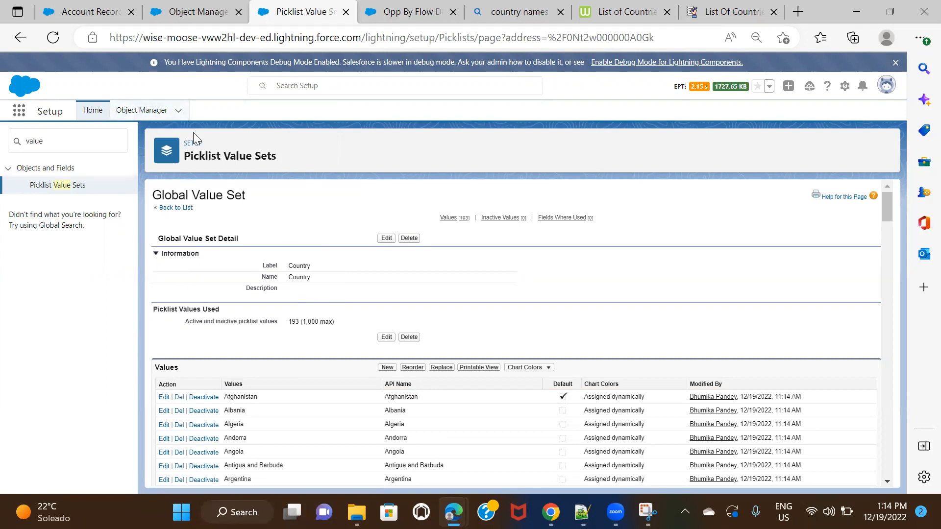
Step: Find the Opportunity object in the Object Manager and open its fields and relationships
click(146, 113)
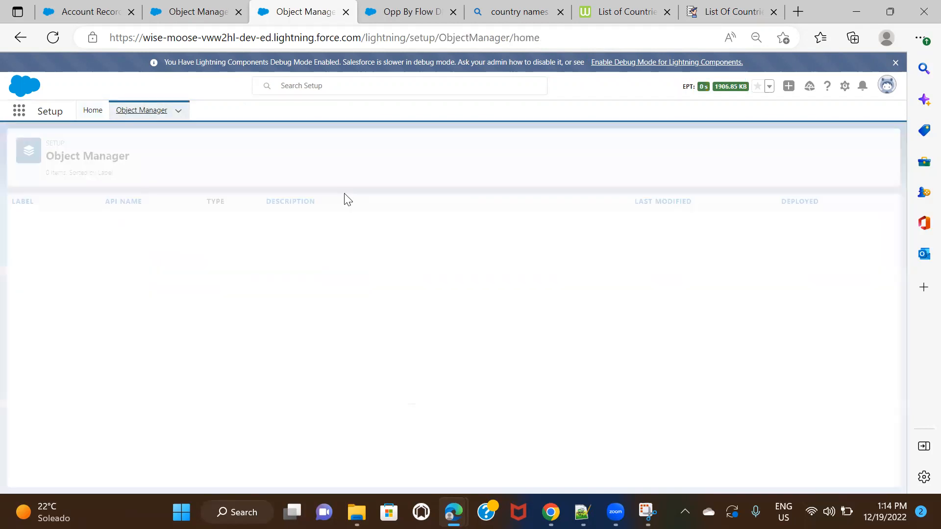
click(679, 147)
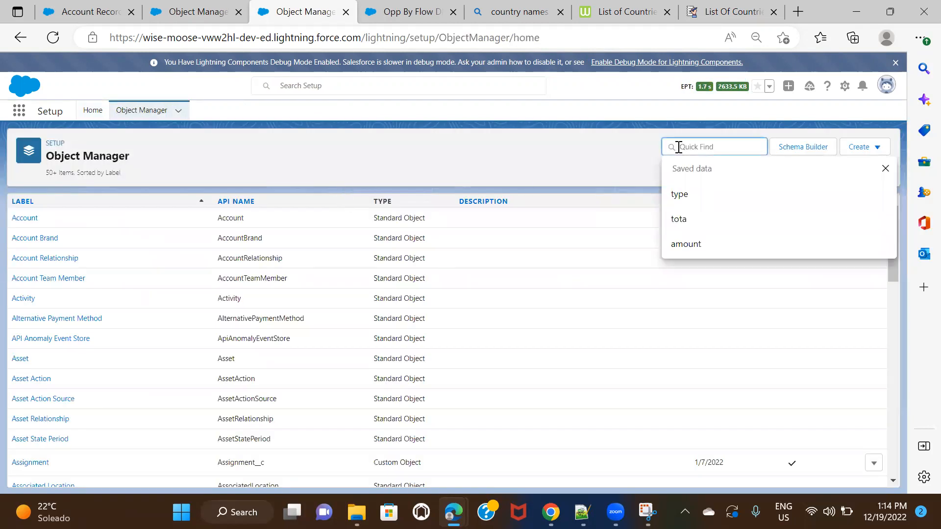
text(oppo)
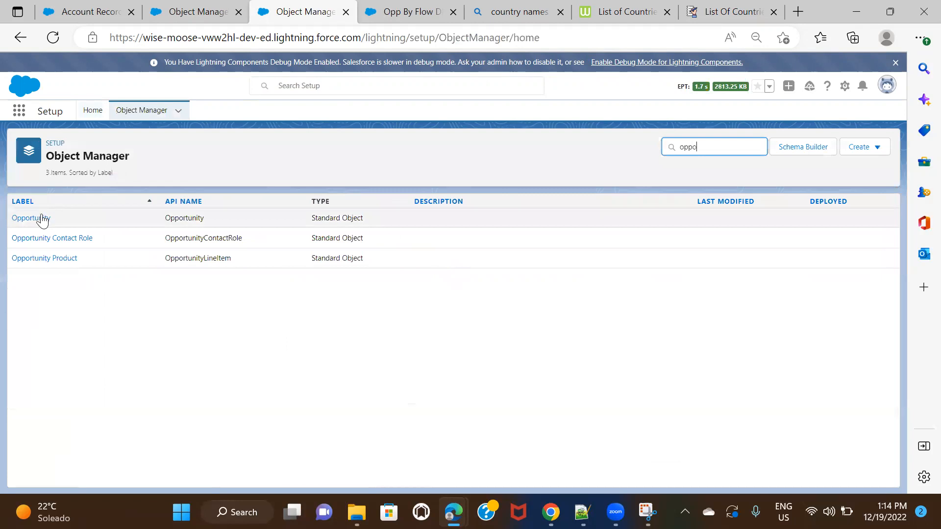
click(38, 218)
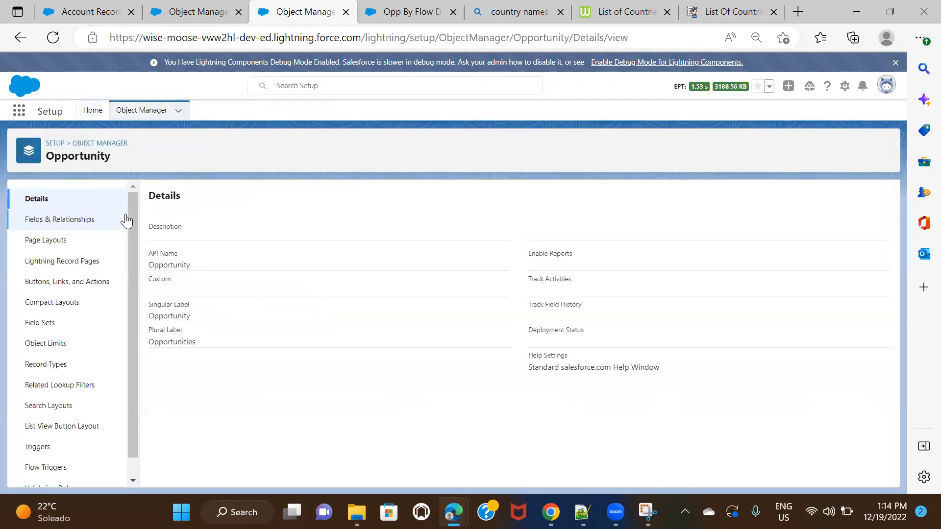
click(75, 221)
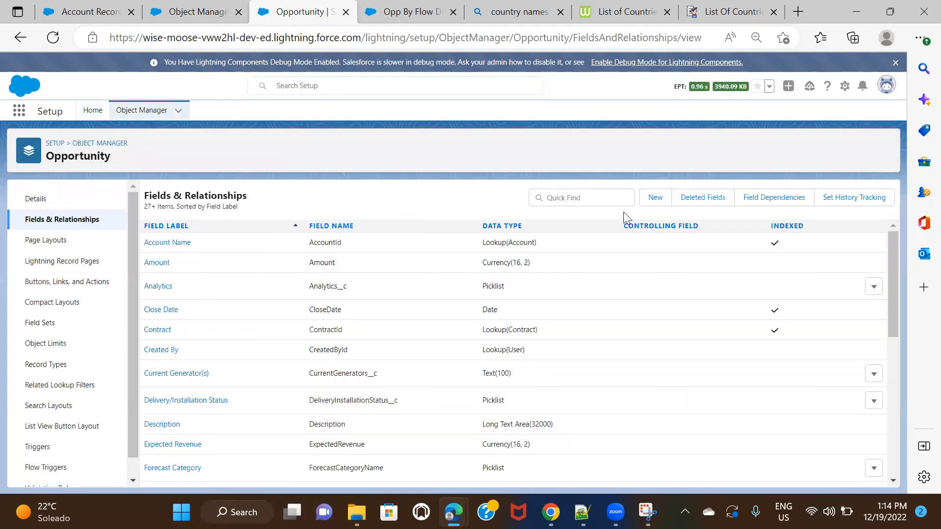
Step: Start a new custom field on Opportunity with the Picklist data type and proceed to its details
click(653, 198)
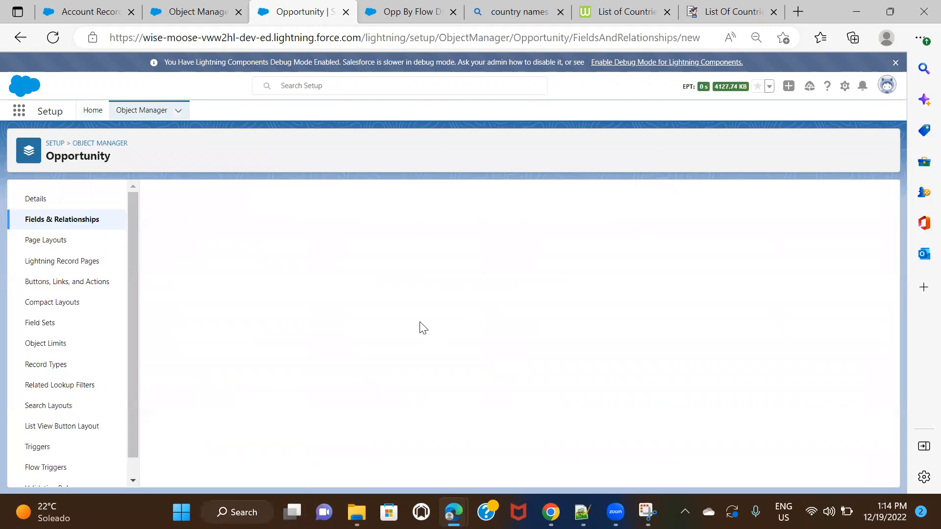
scroll(420, 324, down, 5)
click(178, 325)
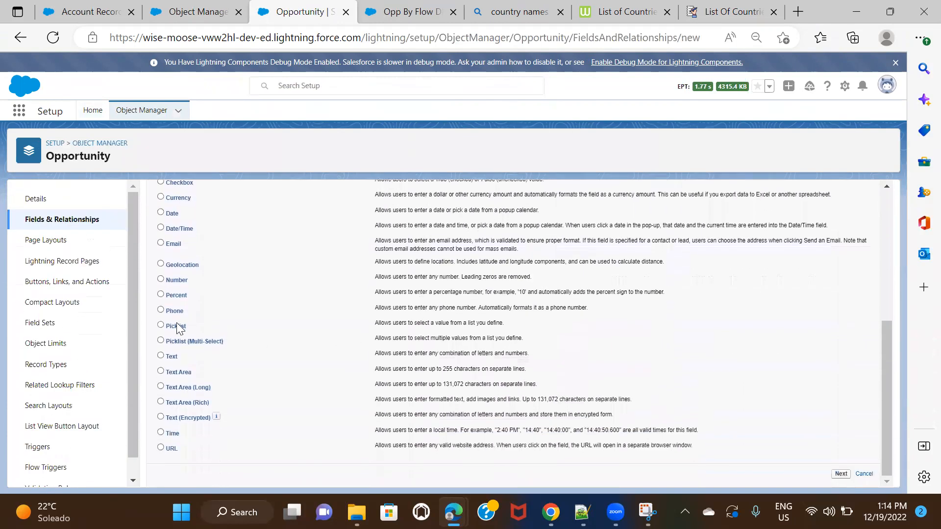
click(841, 473)
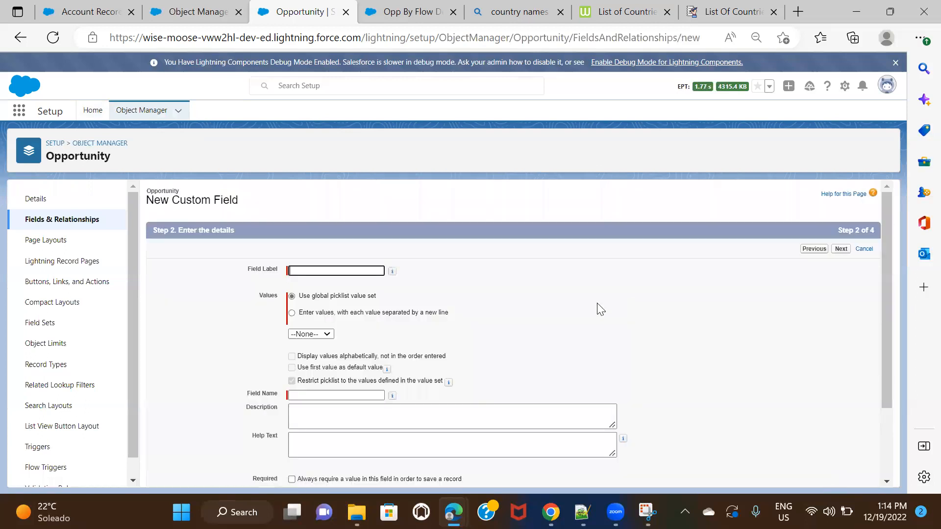
Step: Label the Opportunity picklist field Country Demo and base its values on the Country global picklist value set
text(Country Demo)
click(536, 300)
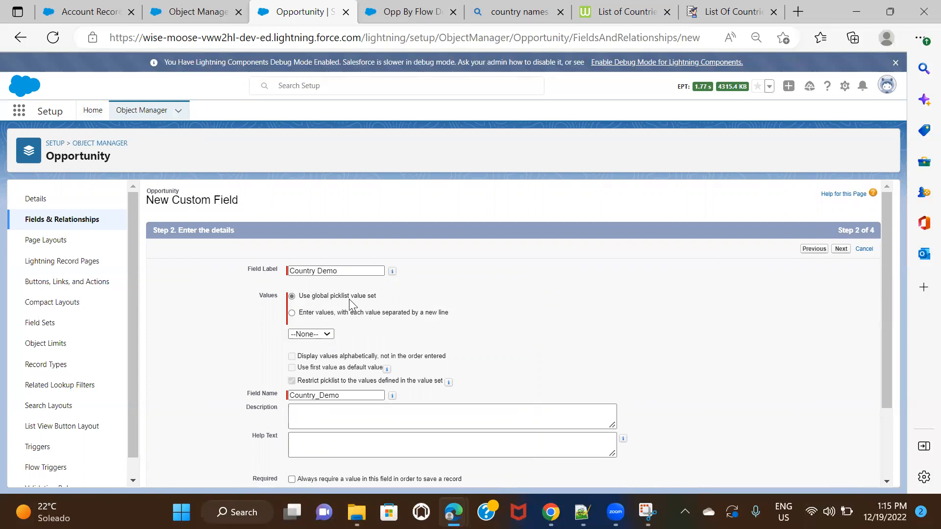
click(314, 335)
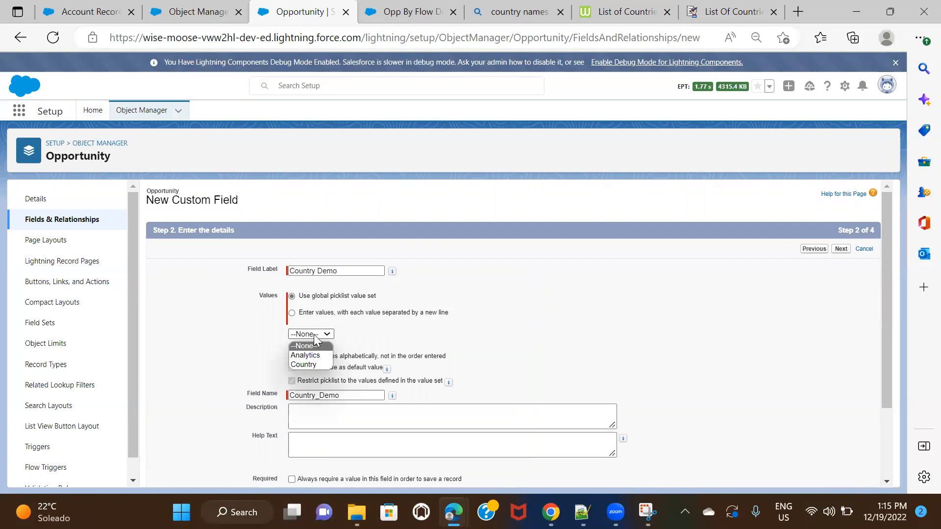
click(314, 363)
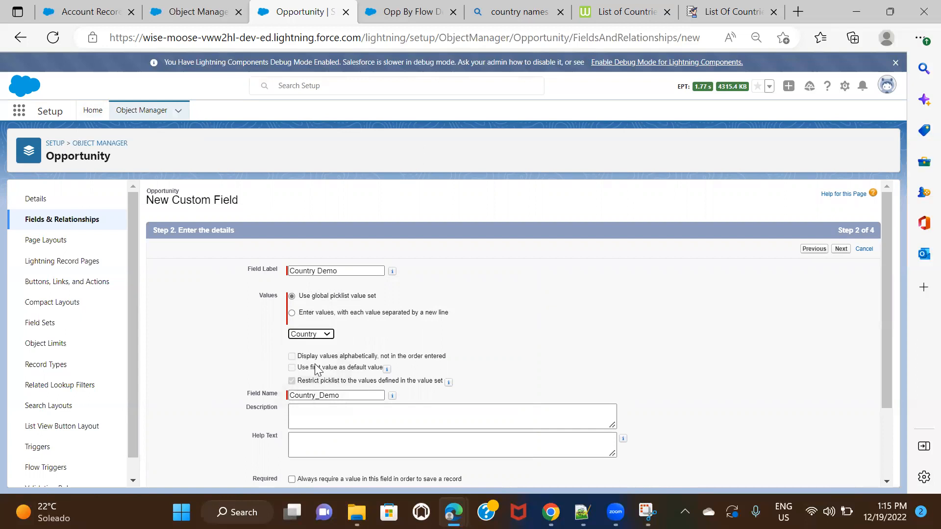
scroll(556, 347, down, 1)
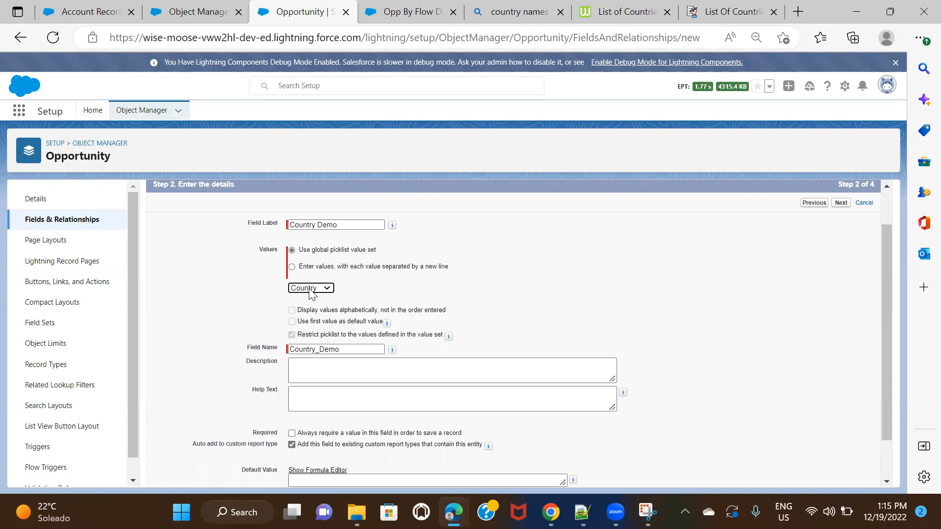
scroll(550, 315, down, 1)
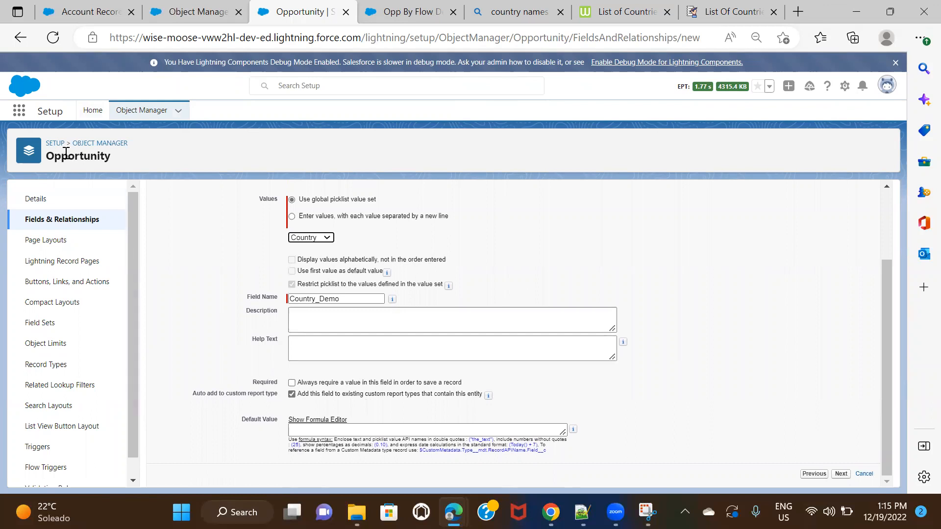
scroll(730, 369, up, 2)
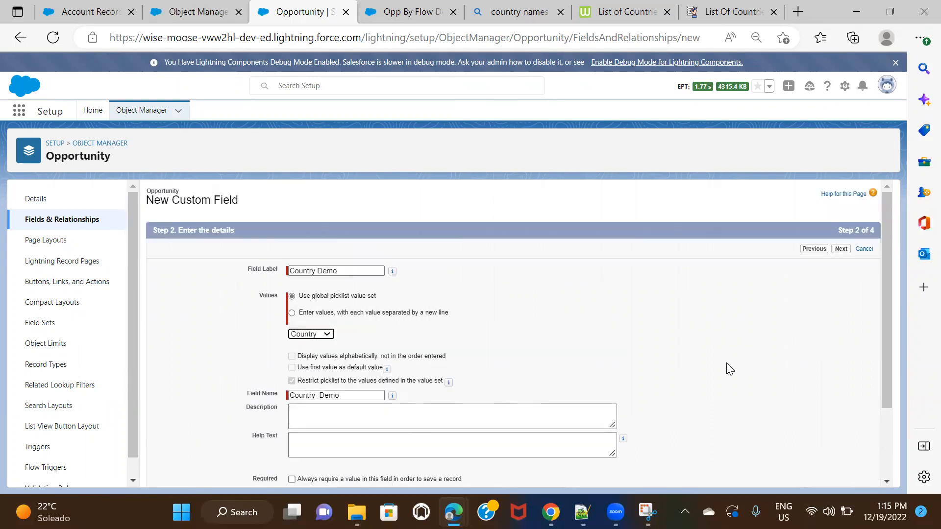
Step: Accept the field-level security and save the Country Demo field to all Opportunity page layouts
click(842, 250)
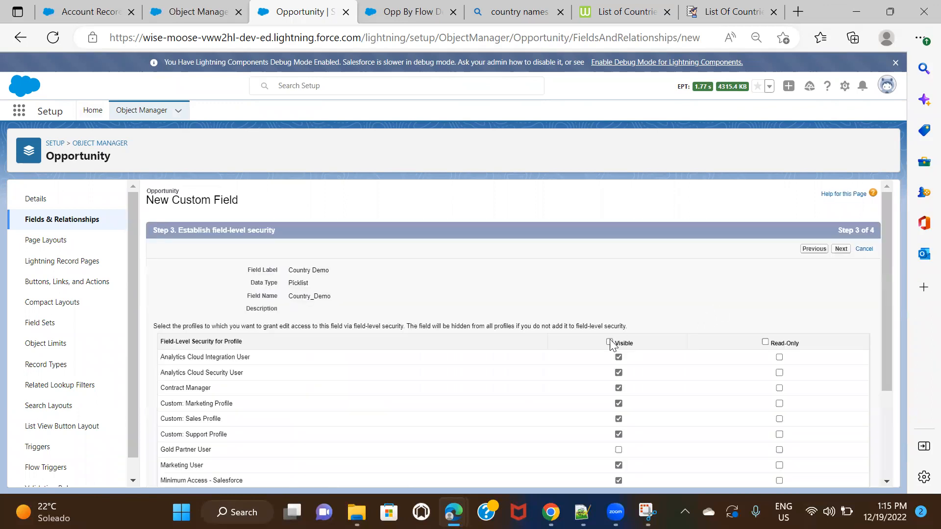
click(841, 248)
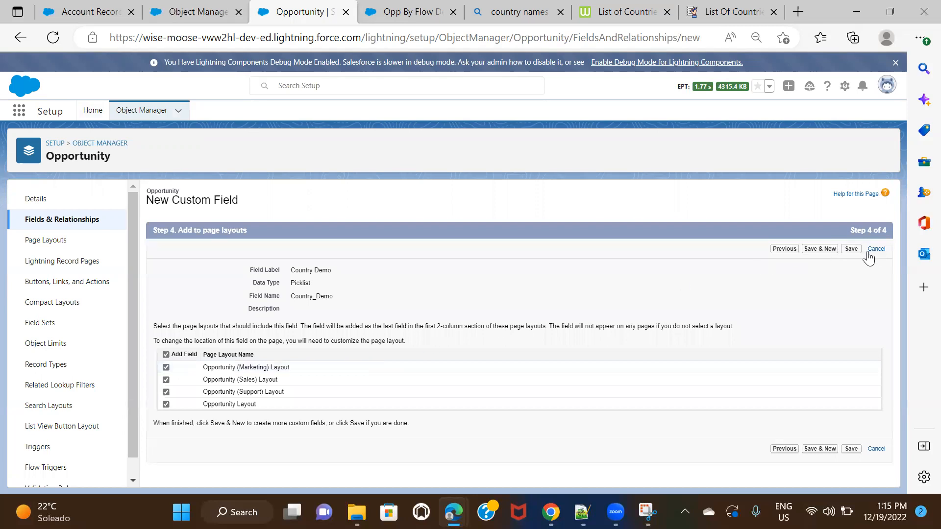
click(851, 249)
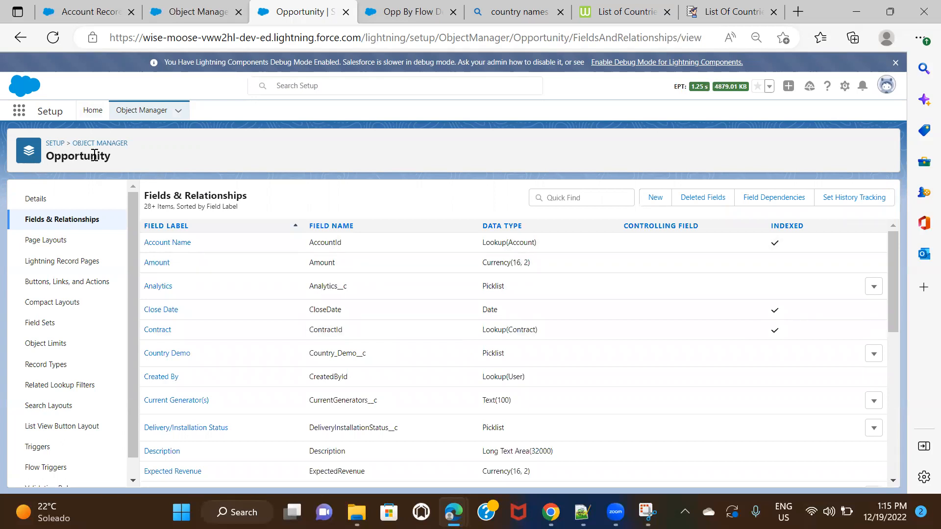
Step: Find the Employee custom object in the Object Manager and open its fields and relationships
click(105, 143)
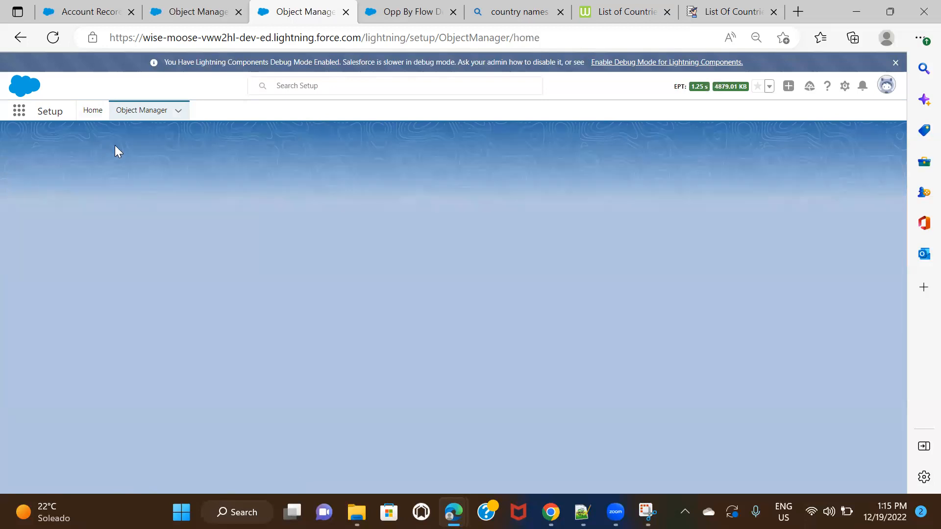
click(723, 144)
text(empl)
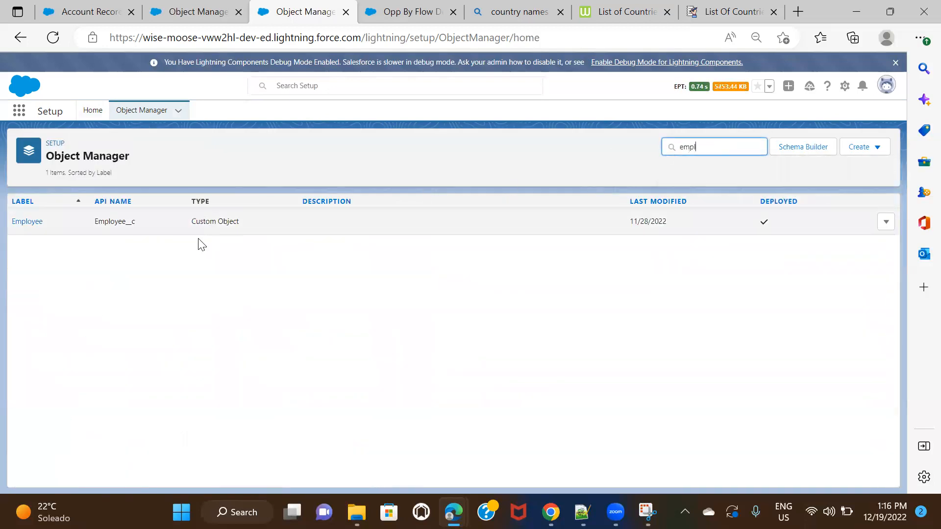
click(29, 220)
click(90, 224)
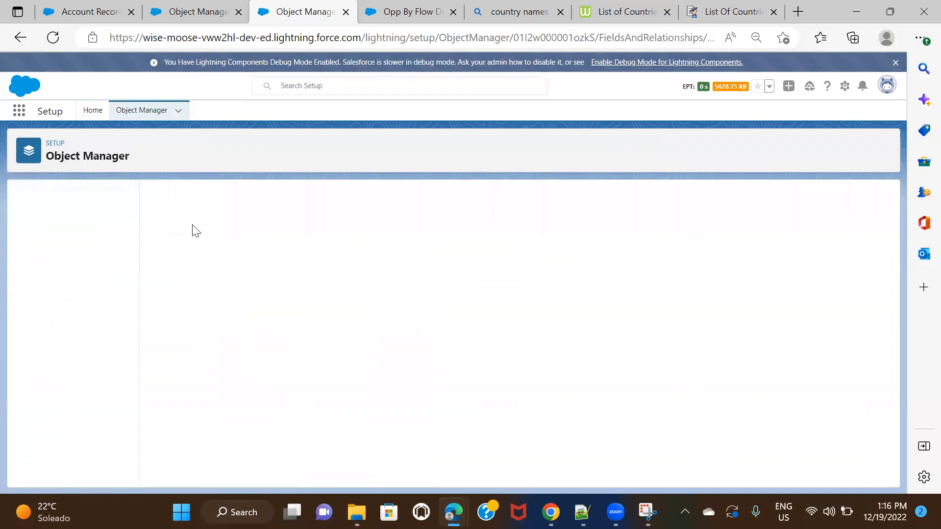
Step: Start a new custom field on Employee with the Picklist data type and proceed to its details
click(655, 201)
scroll(377, 314, down, 6)
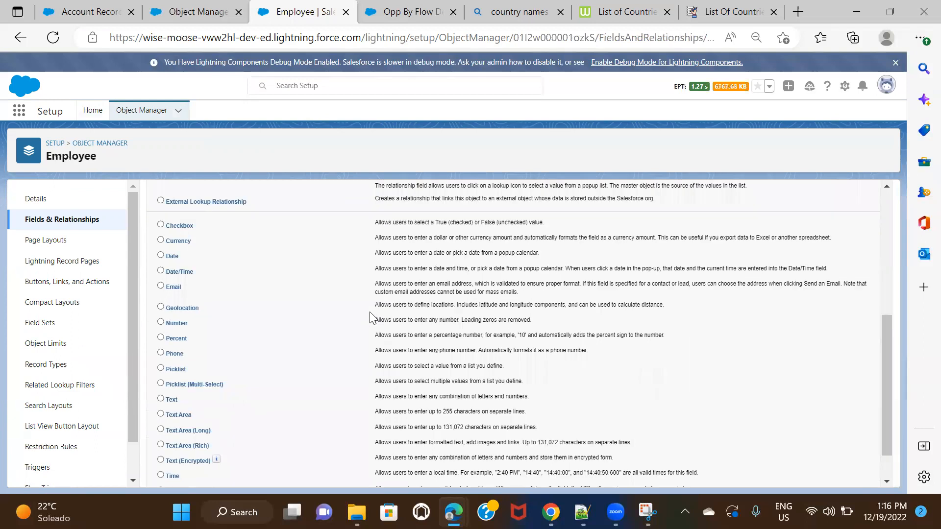
click(175, 327)
scroll(651, 272, up, 6)
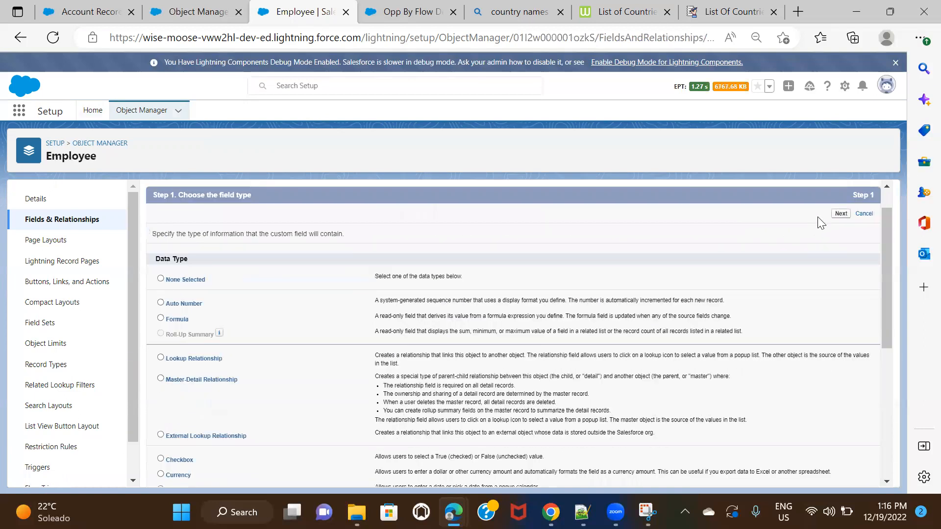
click(849, 218)
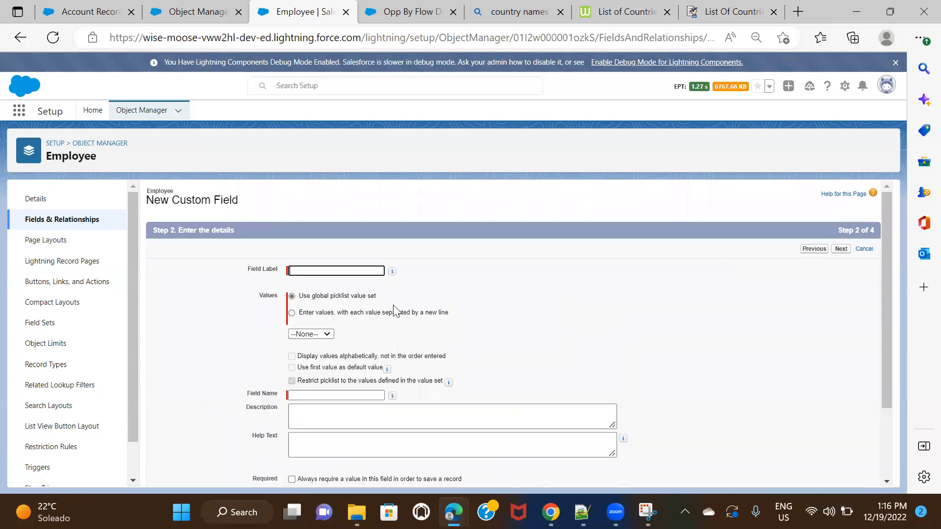
Step: Label the Employee picklist field Country Demo and take its values from the Country global picklist value set
text(jn)
key(BackSpace)
key(BackSpace)
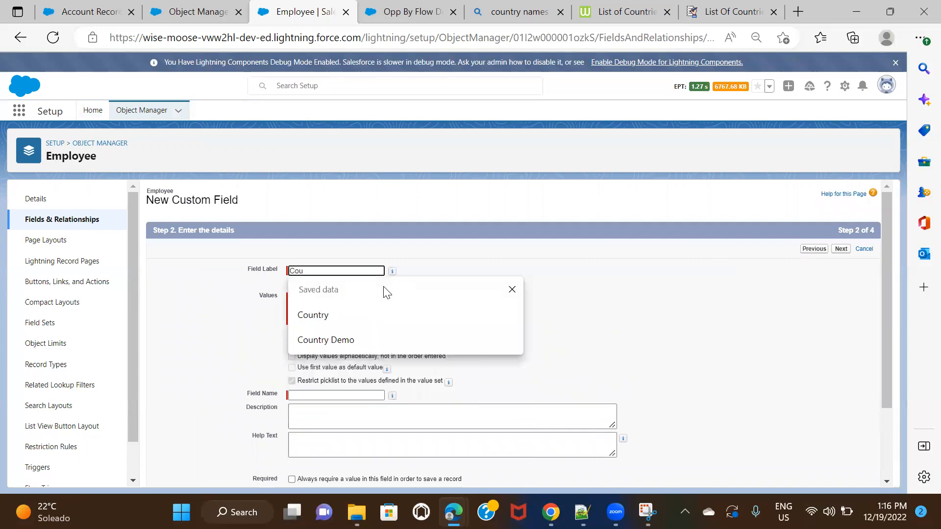
click(382, 338)
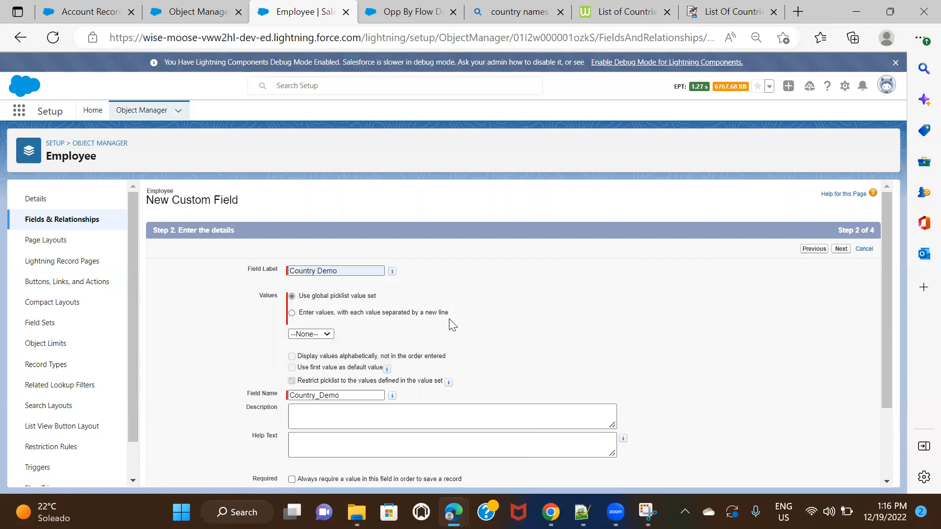
click(319, 333)
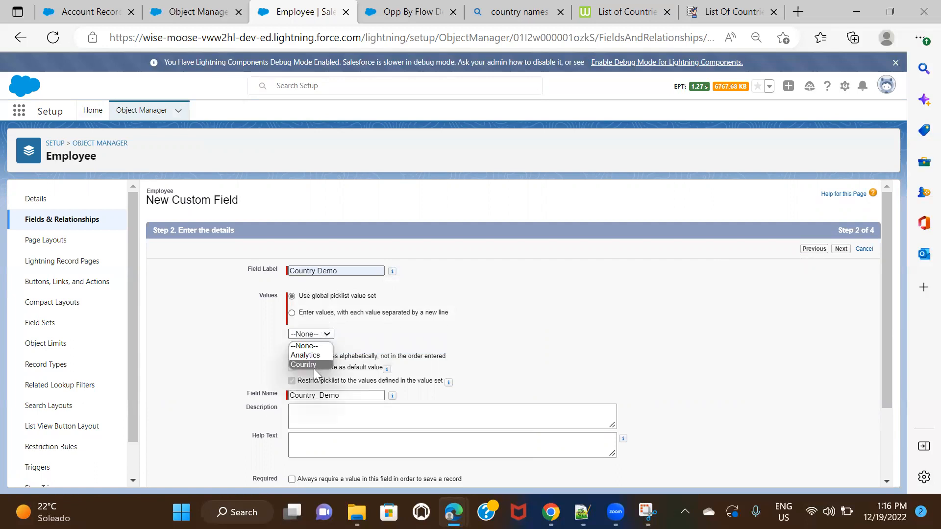
click(314, 364)
scroll(561, 359, down, 2)
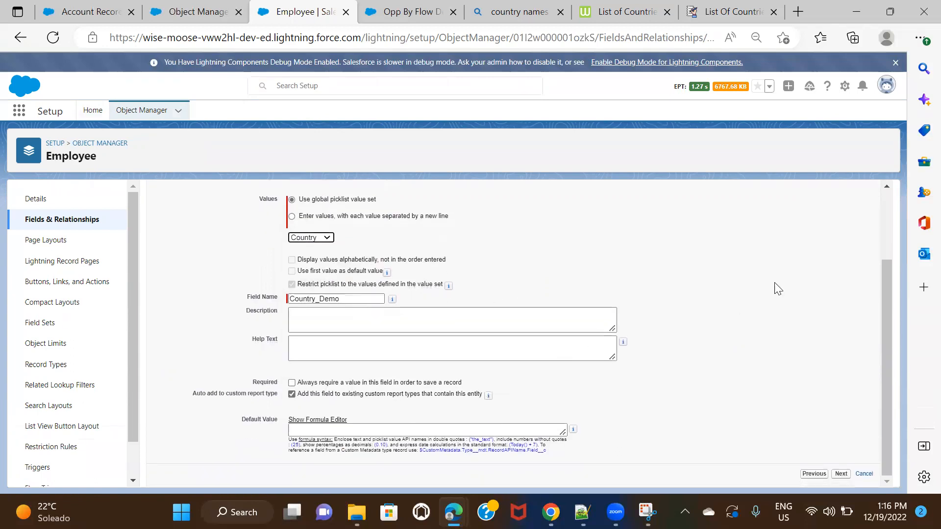
scroll(561, 359, up, 2)
Step: Finish the Employee Country Demo field, visible to all profiles and on Employee Layout, and return to the object list
click(841, 249)
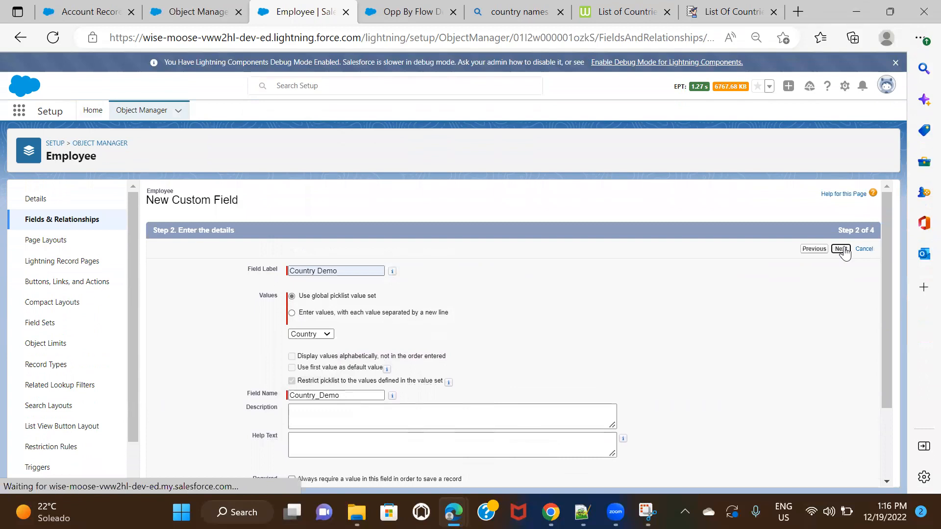
click(632, 342)
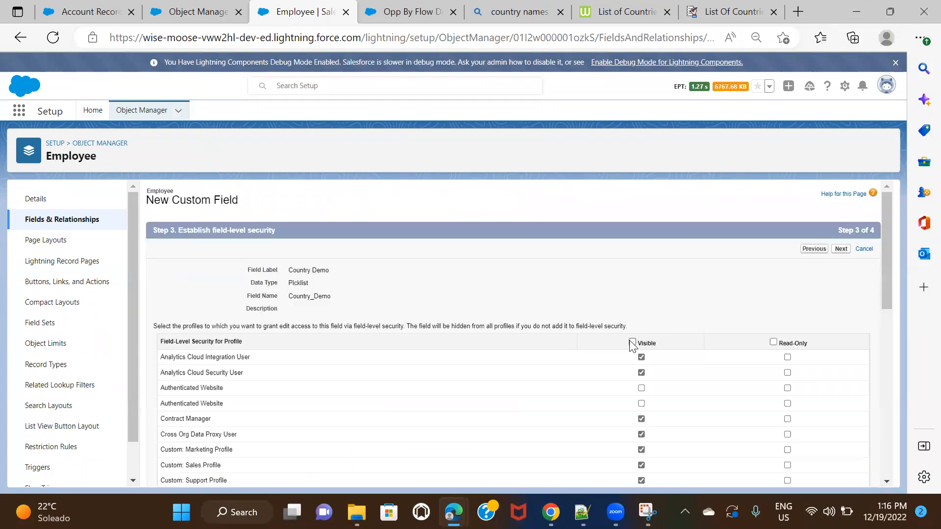
click(841, 250)
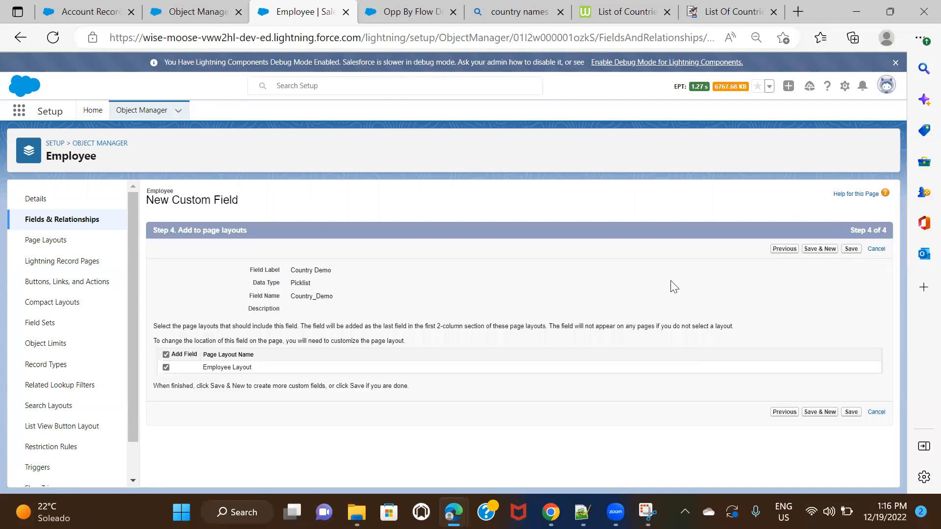
click(104, 140)
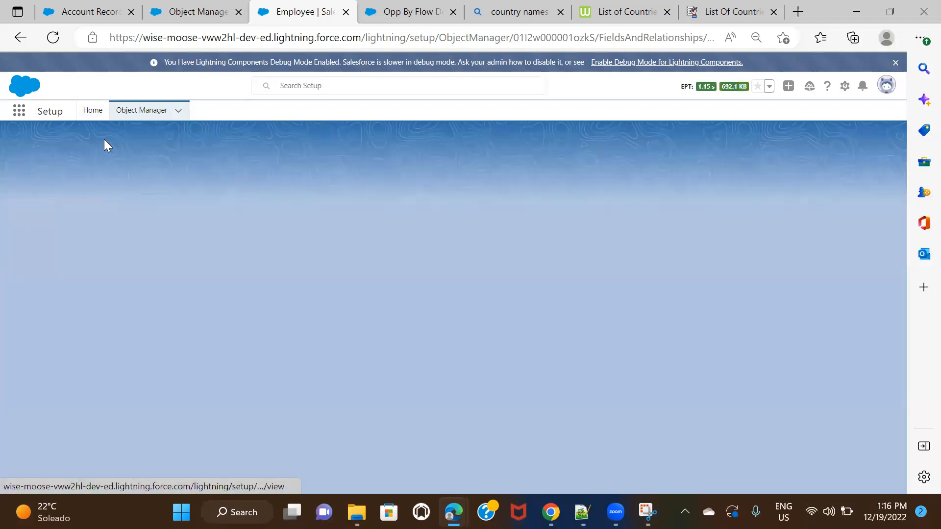
Step: Find the standard Contact object in the Object Manager and open its fields and relationships
click(718, 144)
text(cont)
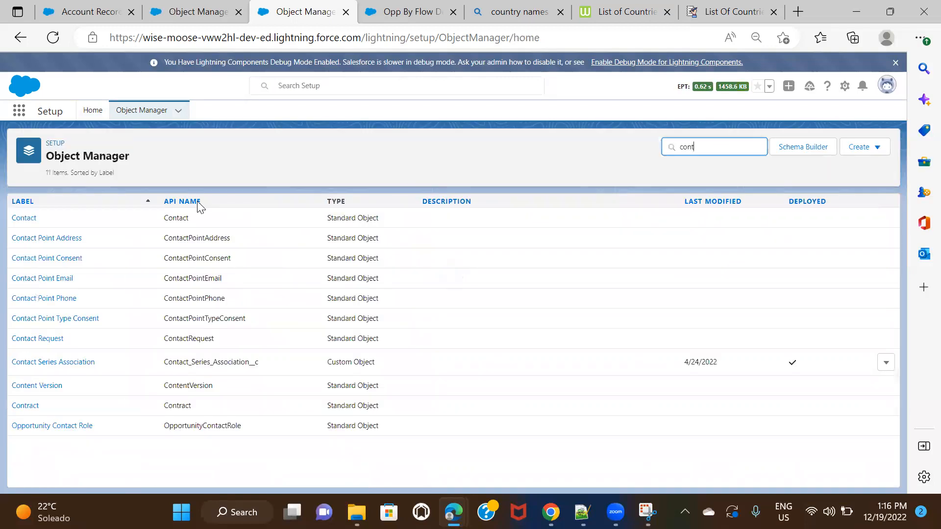
click(23, 219)
click(79, 223)
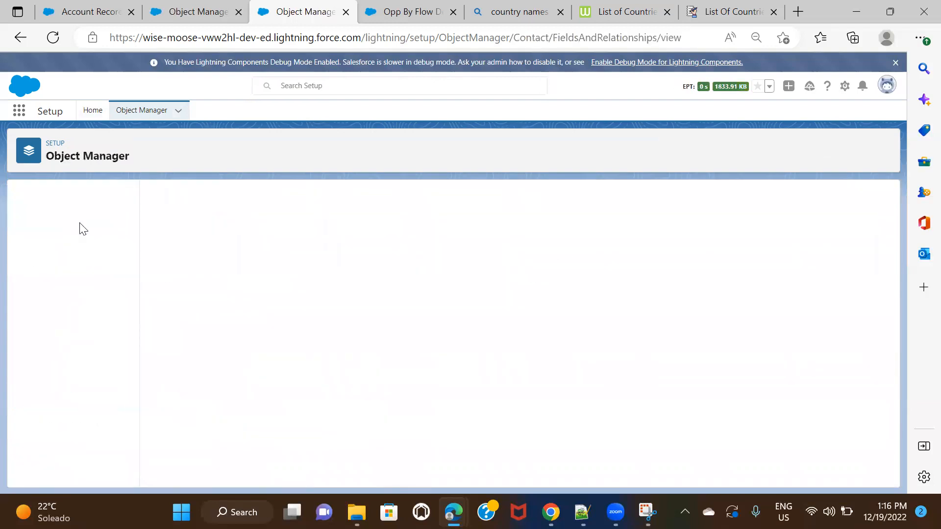
Step: Start a new custom field on Contact with the Picklist data type and proceed to its details
click(651, 200)
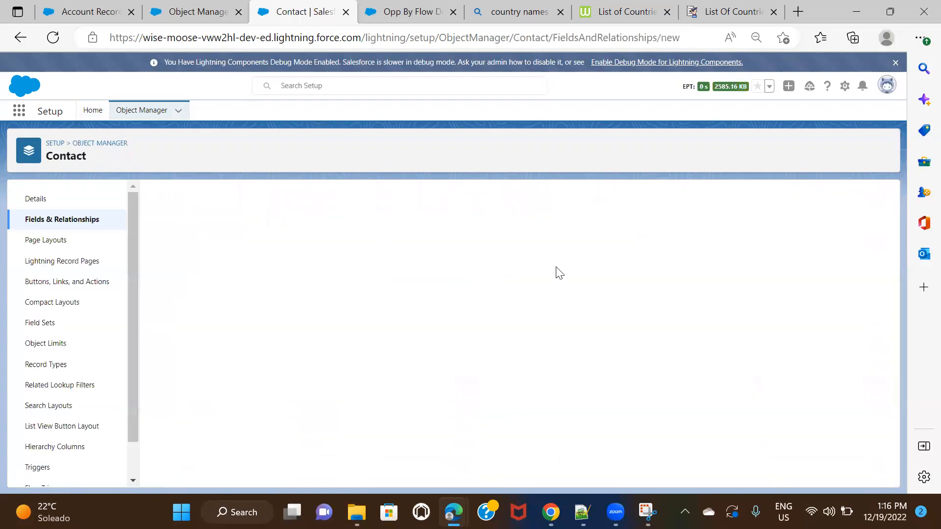
scroll(510, 280, down, 5)
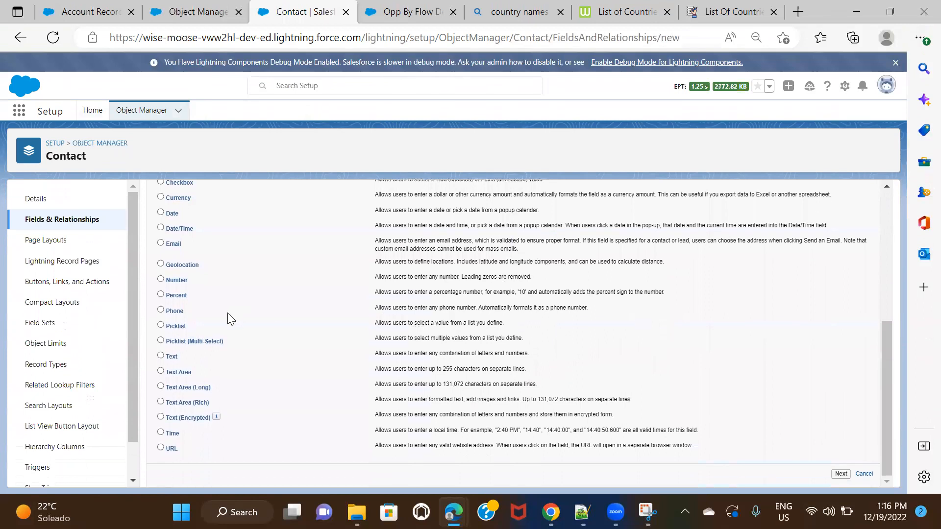
scroll(591, 289, up, 5)
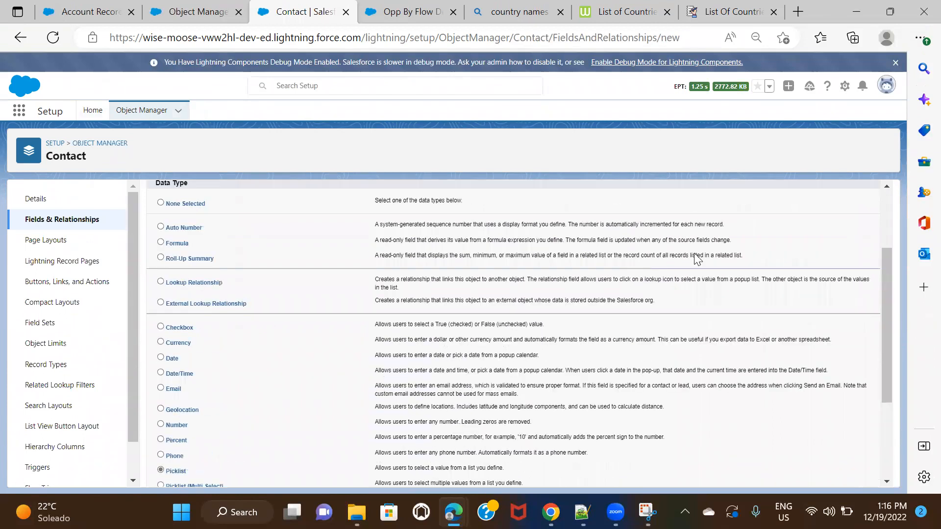
click(840, 249)
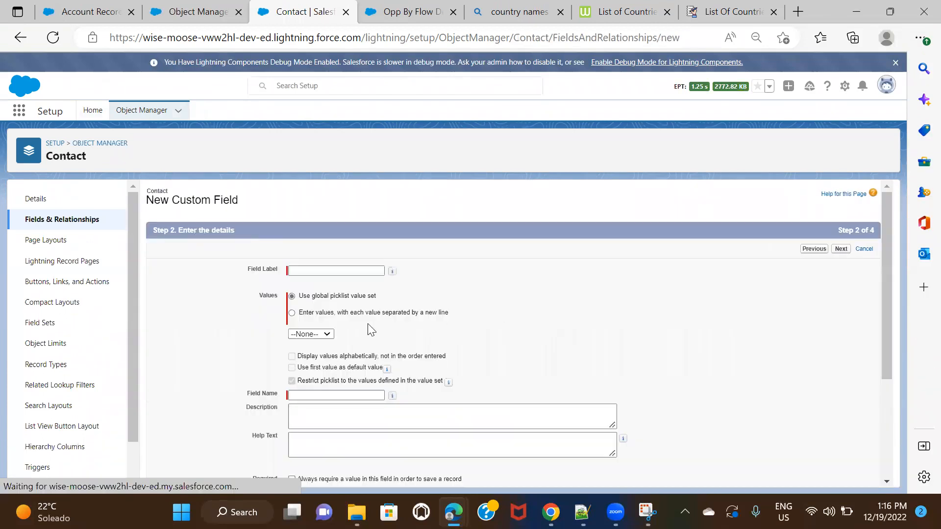
Step: Label the Contact picklist field Country Demo and take its values from the Country global picklist value set
click(346, 272)
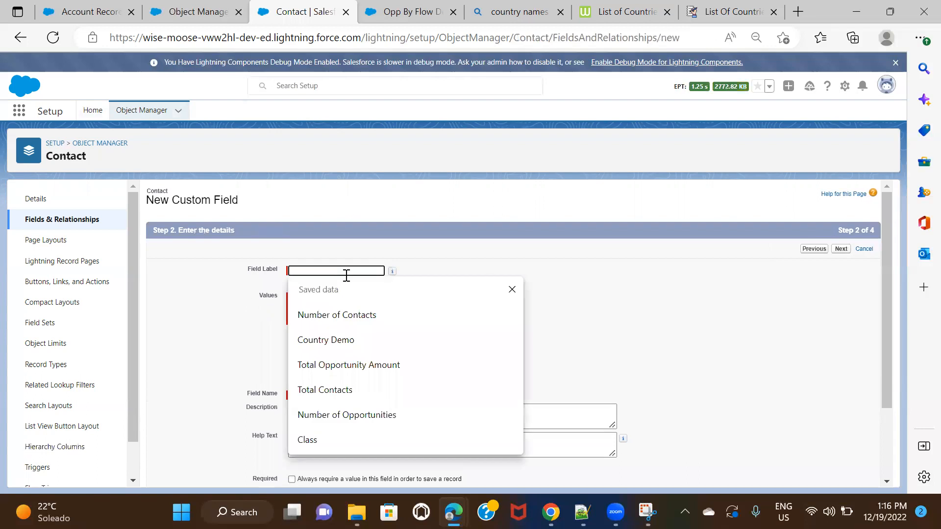
click(347, 339)
click(313, 335)
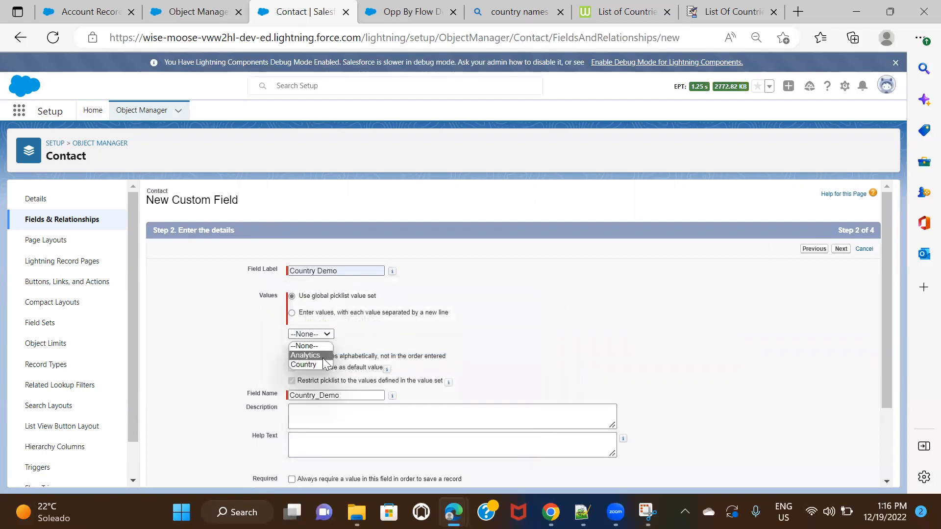
click(304, 364)
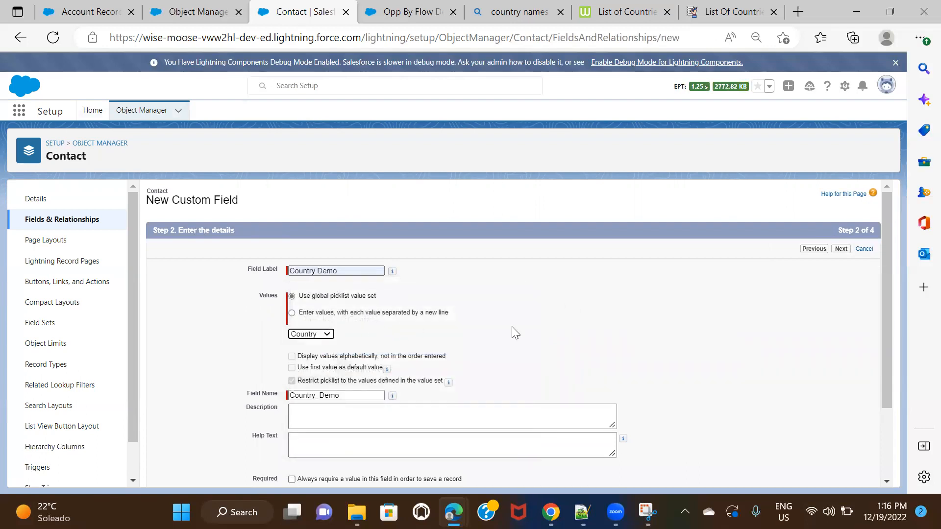
Step: Make the Contact Country Demo field visible to all profiles and save it on all Contact page layouts
click(840, 250)
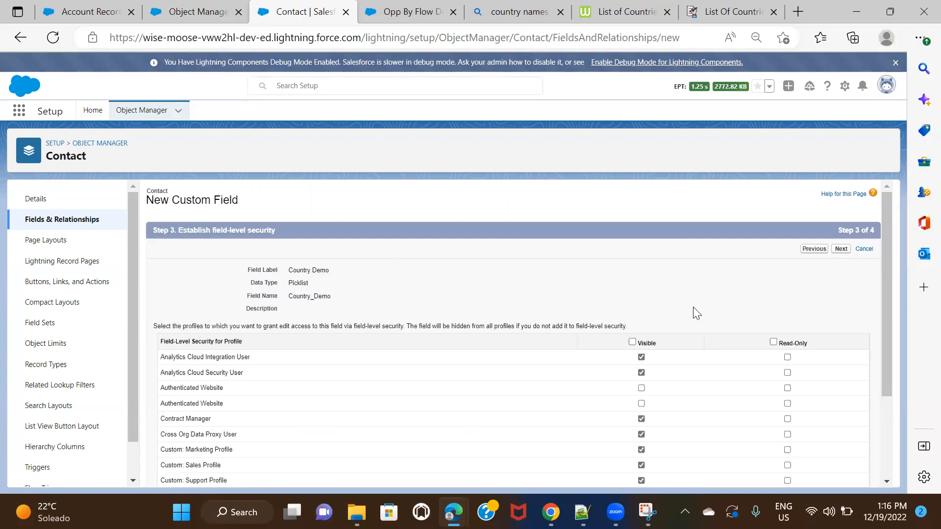
click(632, 342)
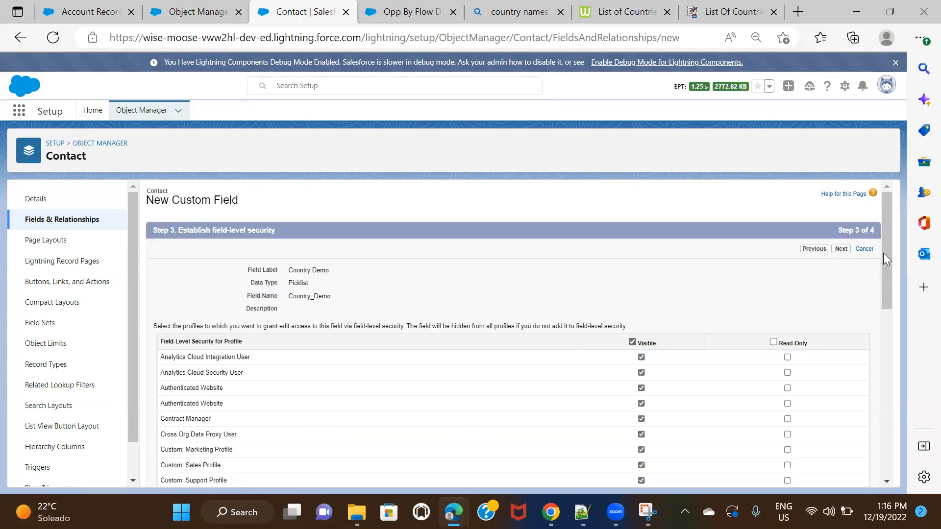
click(842, 249)
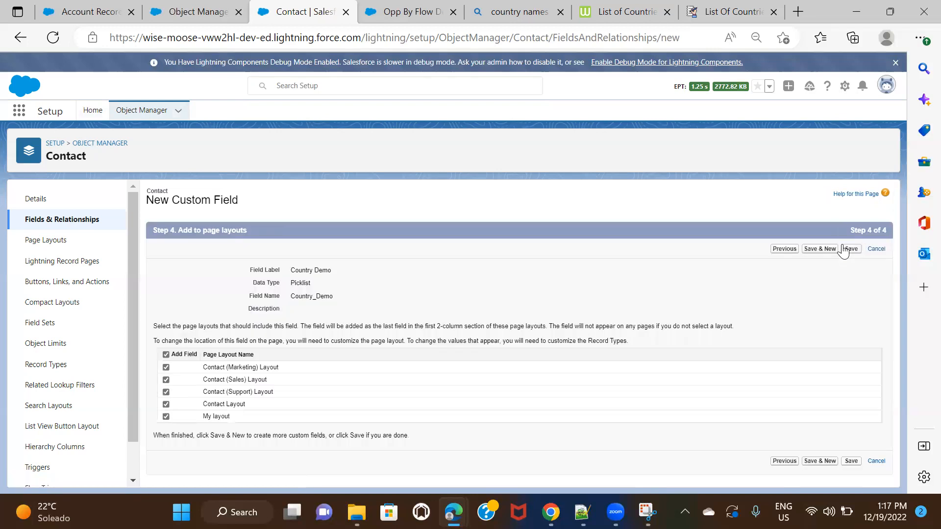
click(850, 249)
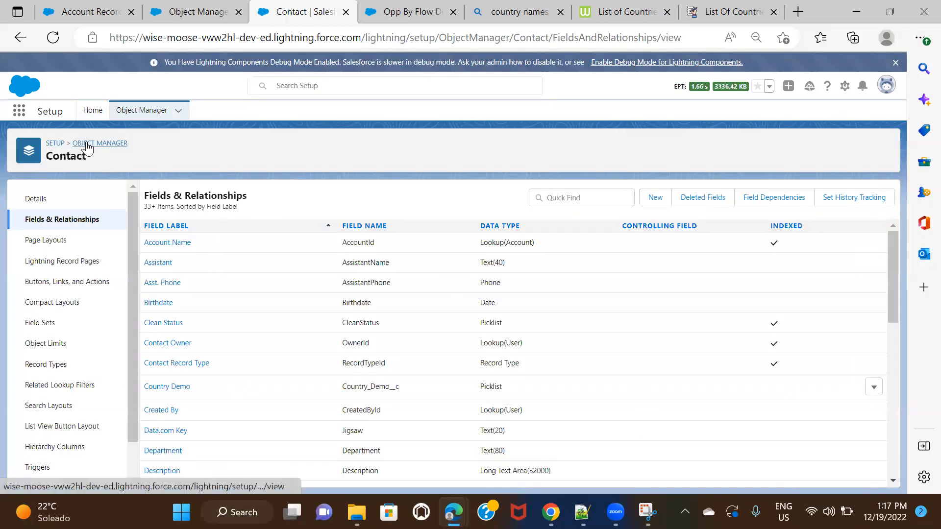
Step: Return to the object list and open the fields and relationships of the Account object
click(94, 143)
click(22, 220)
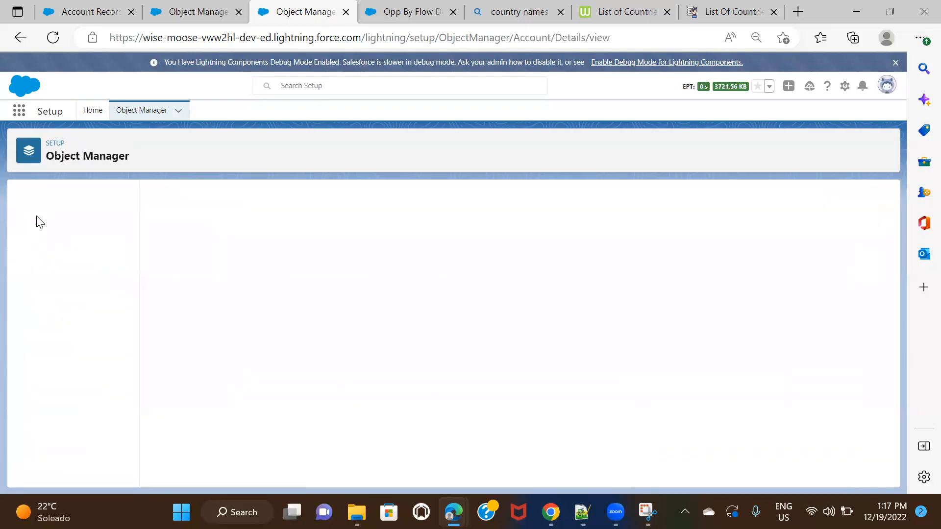
click(65, 219)
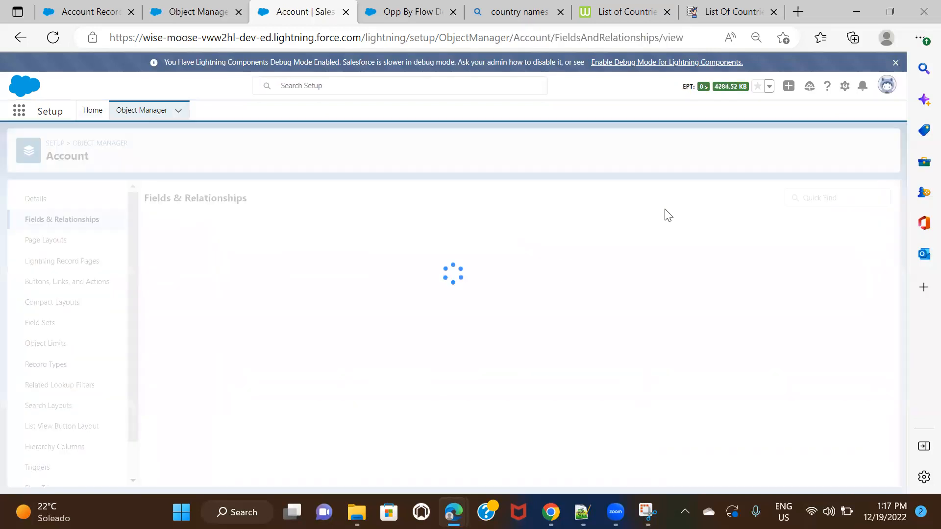
Step: Start a new custom field on Account with the Picklist data type and proceed to its details
click(654, 196)
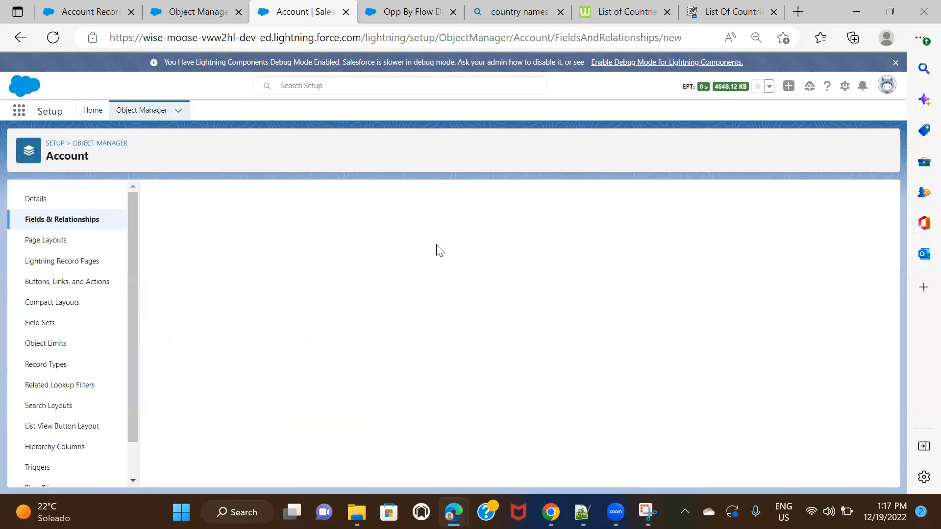
scroll(369, 294, down, 2)
scroll(369, 301, down, 2)
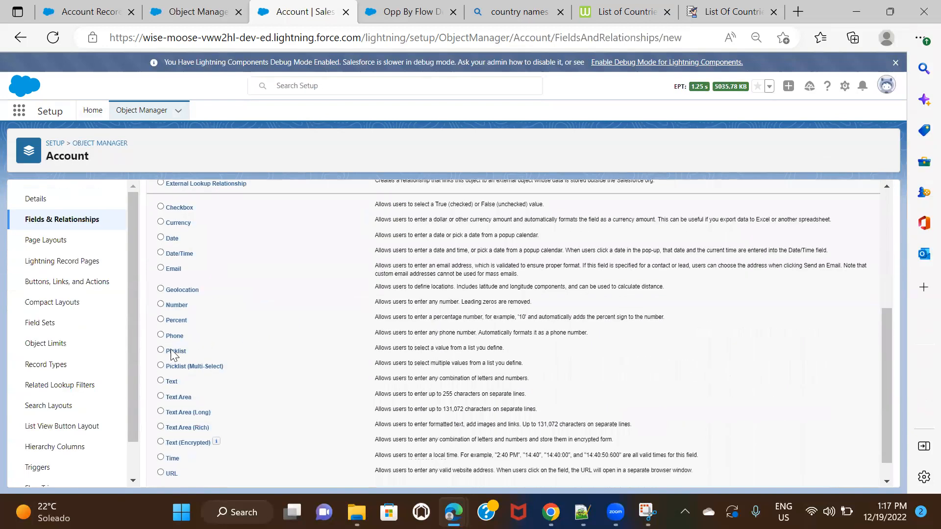
scroll(799, 256, up, 5)
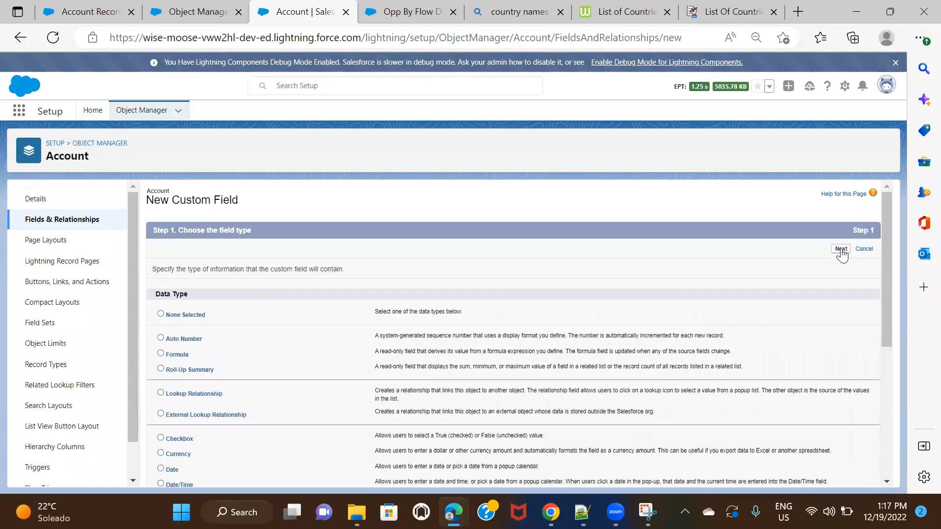
click(839, 248)
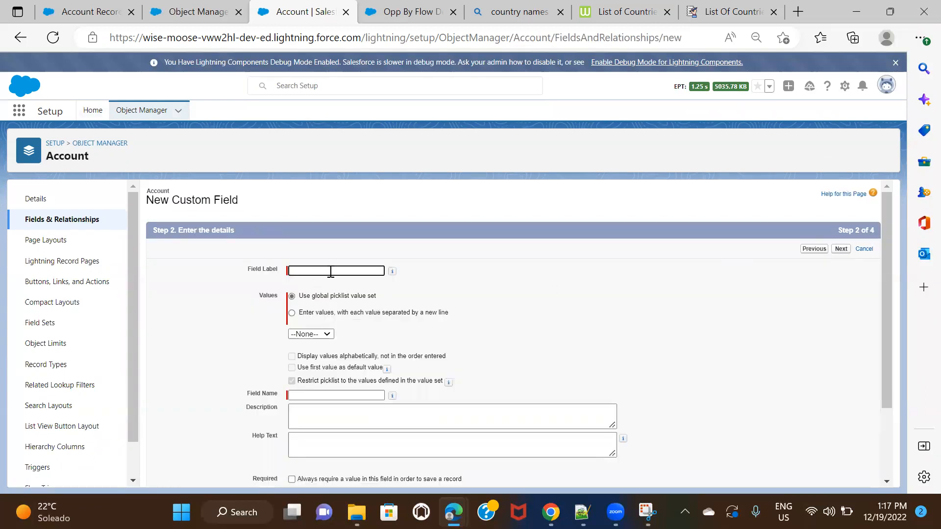
Step: Label the Account picklist field Country Demo and take its values from the Country global picklist value set
click(330, 271)
click(364, 319)
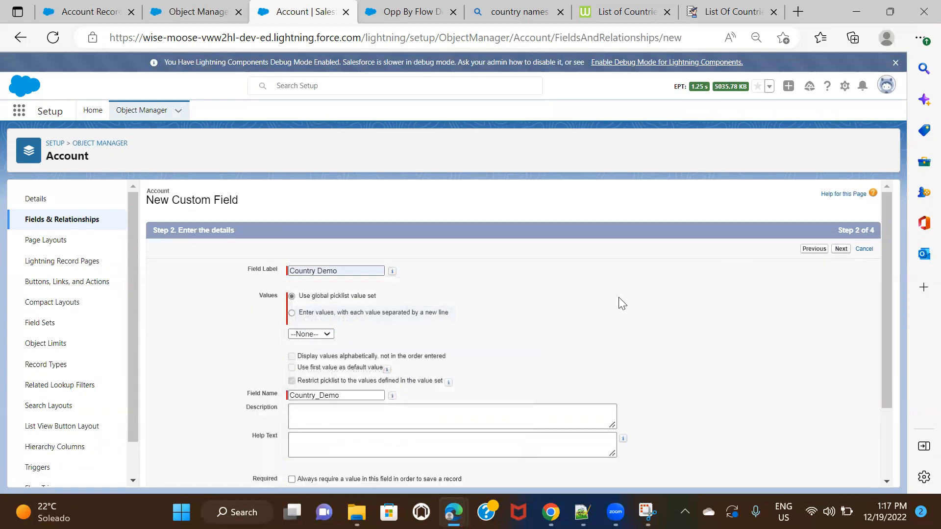
click(311, 334)
click(319, 366)
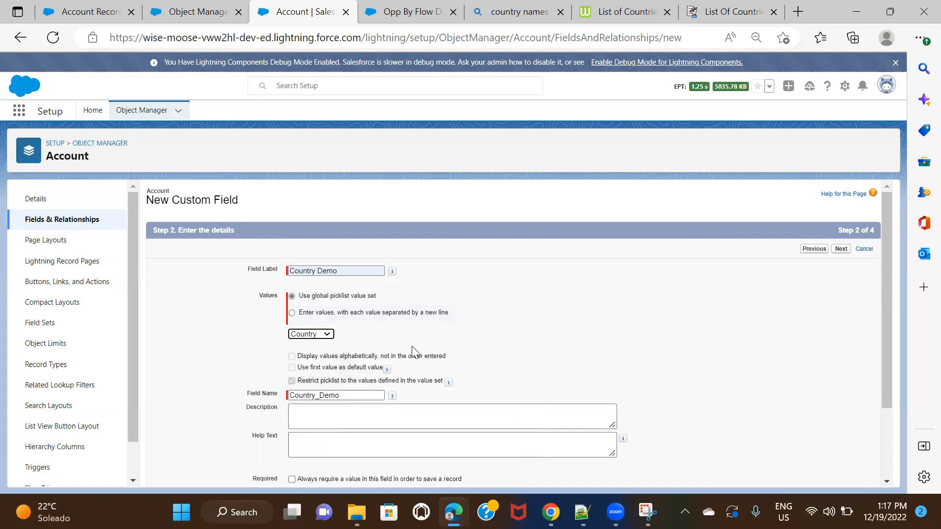
Step: Make the Account Country Demo field visible to all profiles and save it on all Account page layouts
click(840, 248)
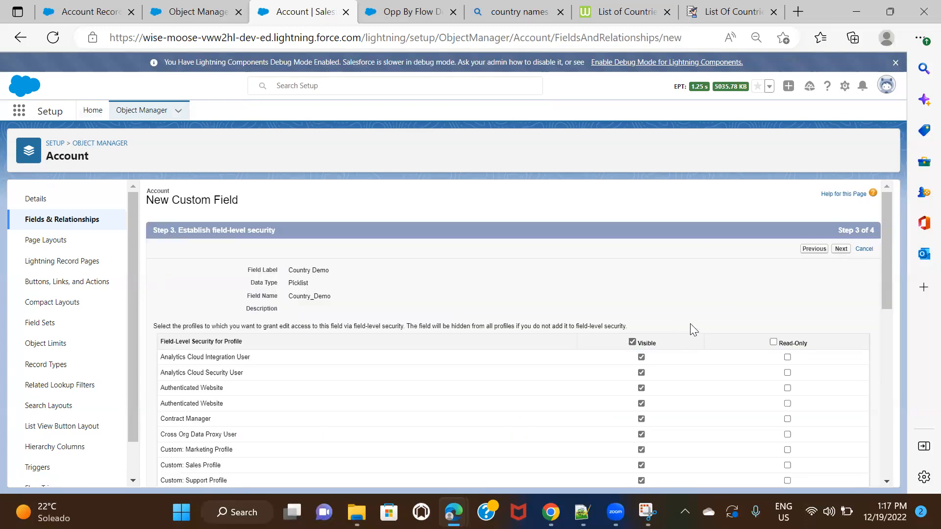
click(840, 249)
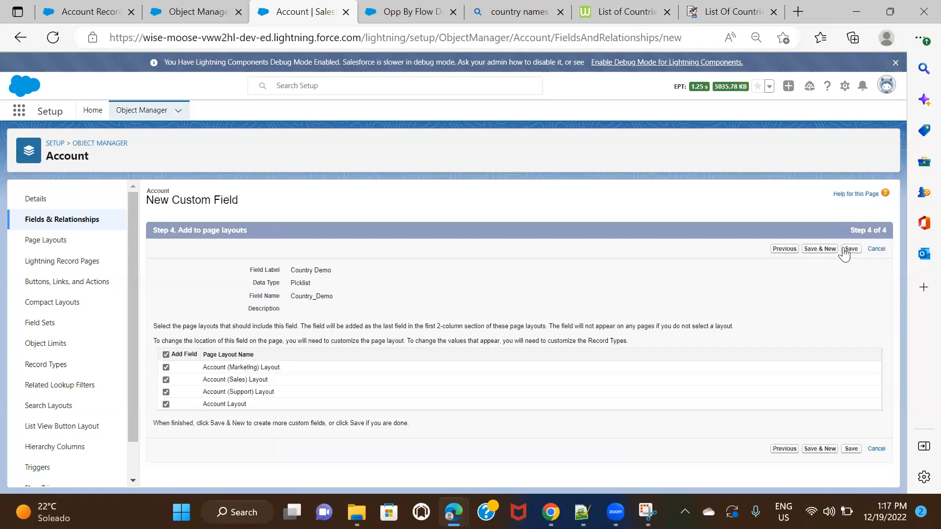
click(852, 249)
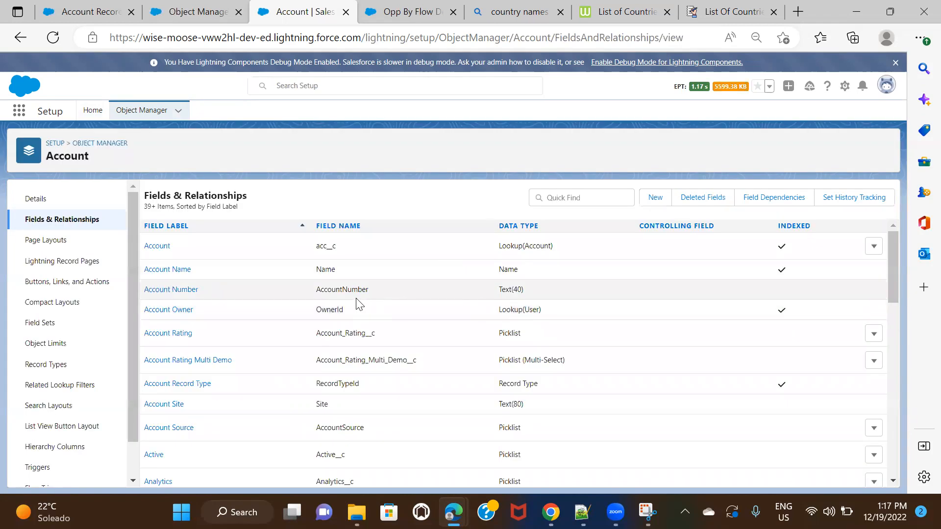
Step: Search Account's fields for country and open the Country Demo field's definition
click(158, 248)
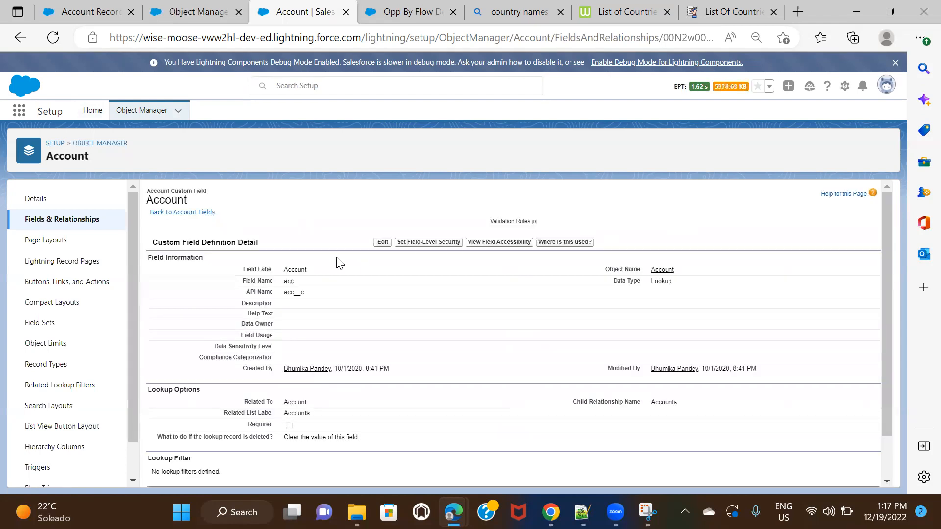
click(84, 225)
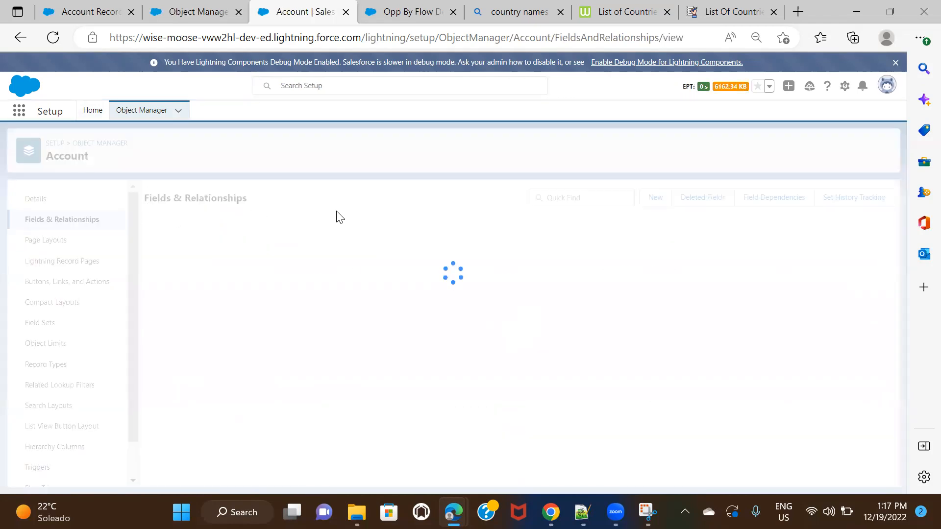
click(575, 198)
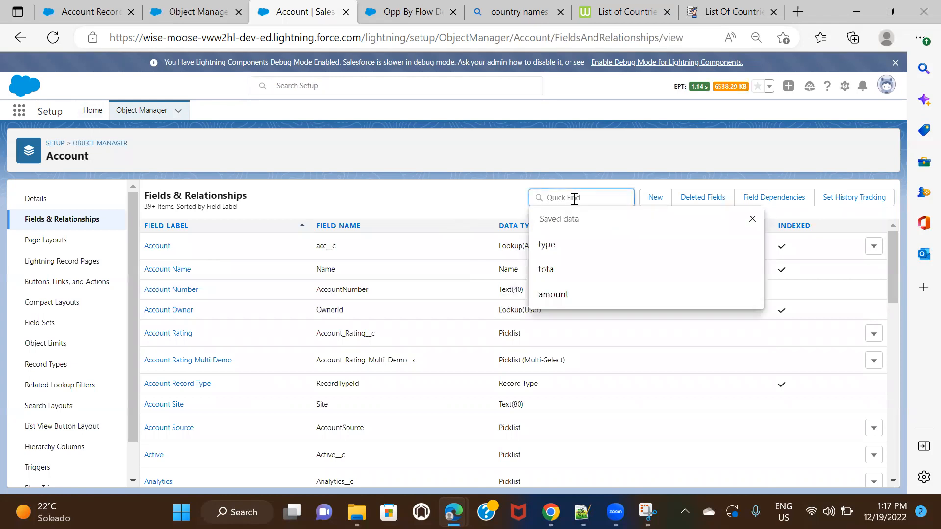
text(country)
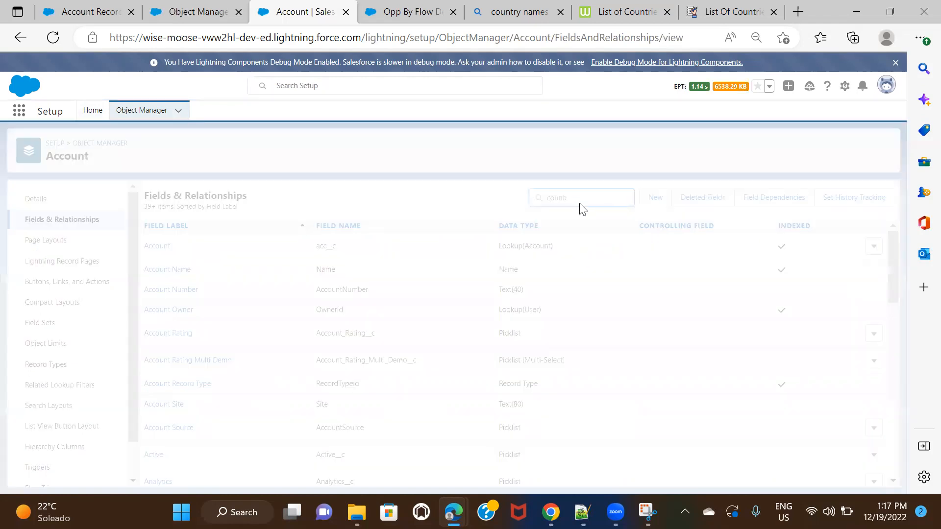
click(169, 248)
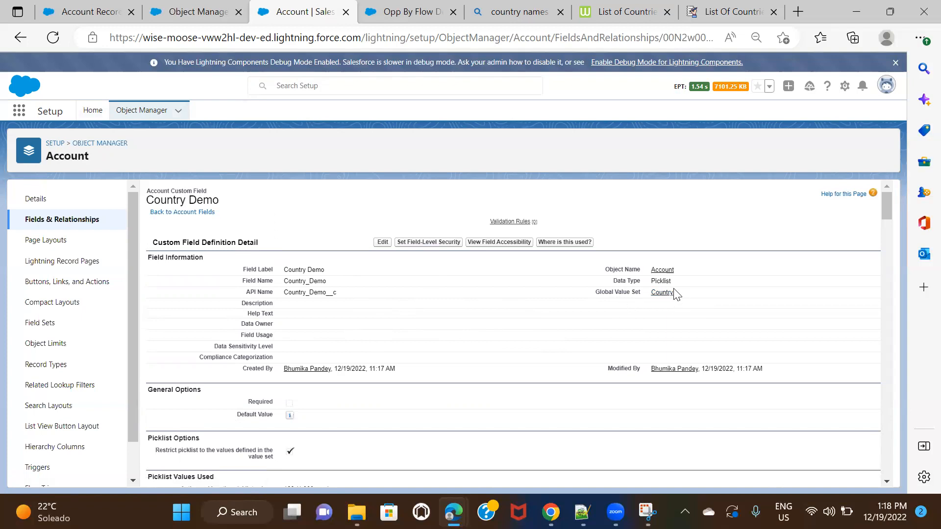
Step: Review the full list of picklist values on the Account Country Demo field and return to its field information
scroll(583, 317, down, 8)
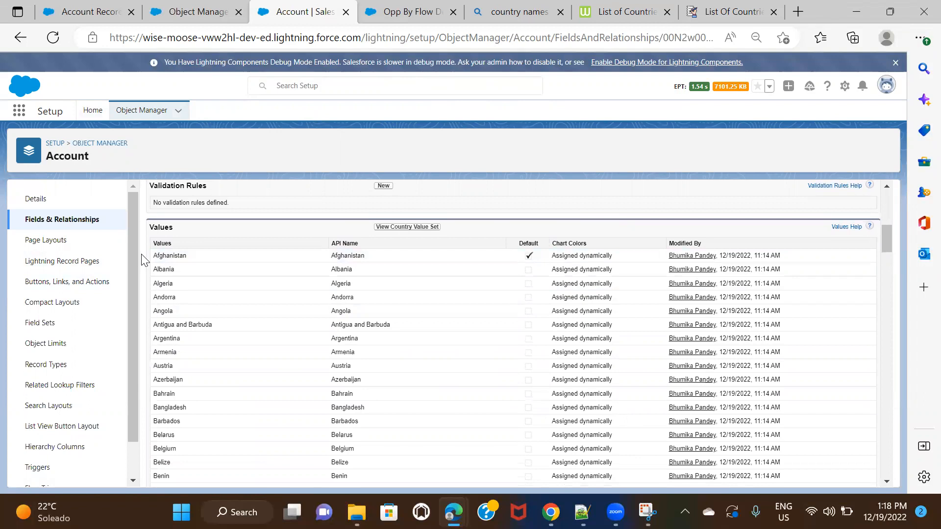
scroll(401, 282, down, 3)
scroll(401, 283, down, 15)
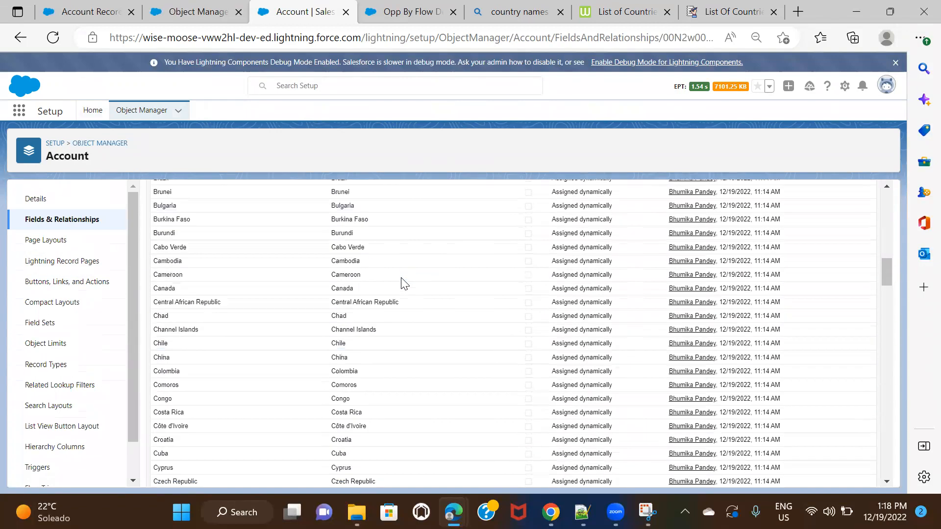
scroll(401, 282, down, 15)
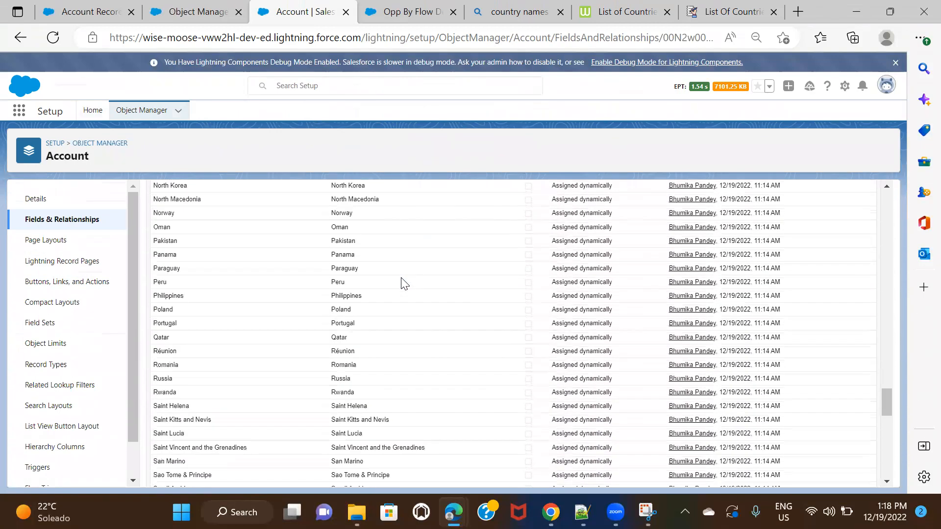
scroll(401, 282, up, 20)
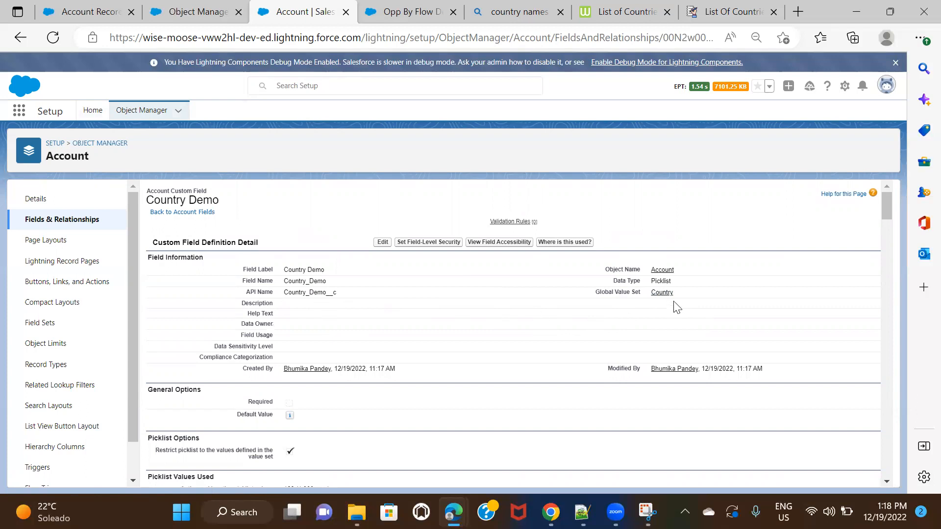
Step: Open the Country global value set linked from the Country Demo field and examine its values
click(662, 293)
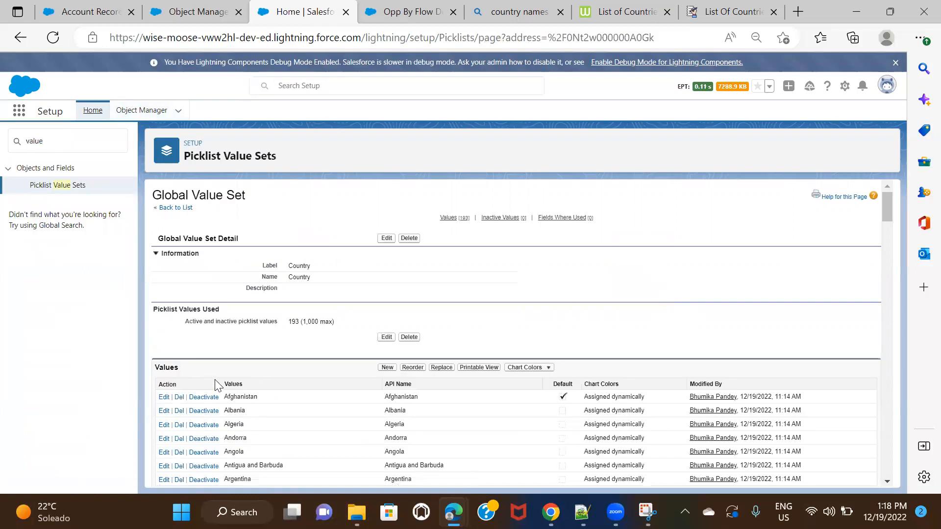
scroll(406, 328, down, 2)
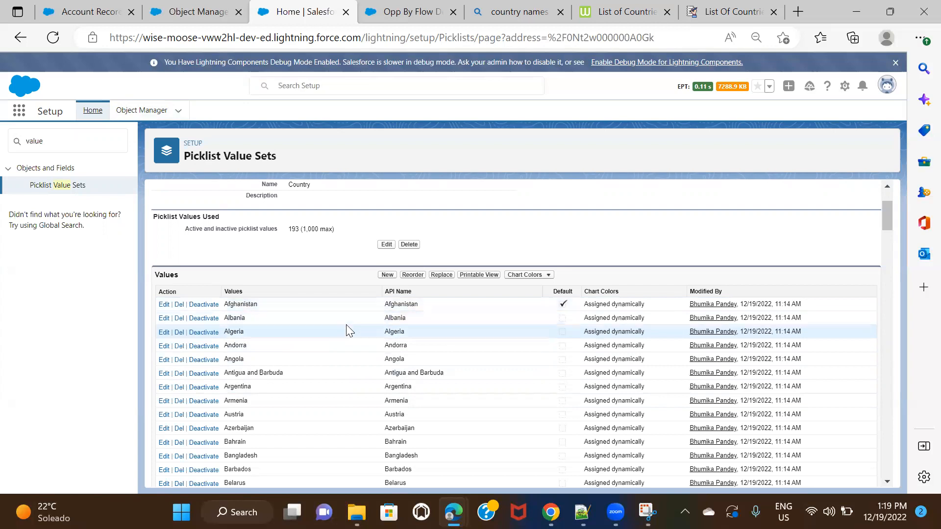
Step: Reload the Country global value set's page and examine its list of fields where the value set is used
scroll(346, 330, up, 2)
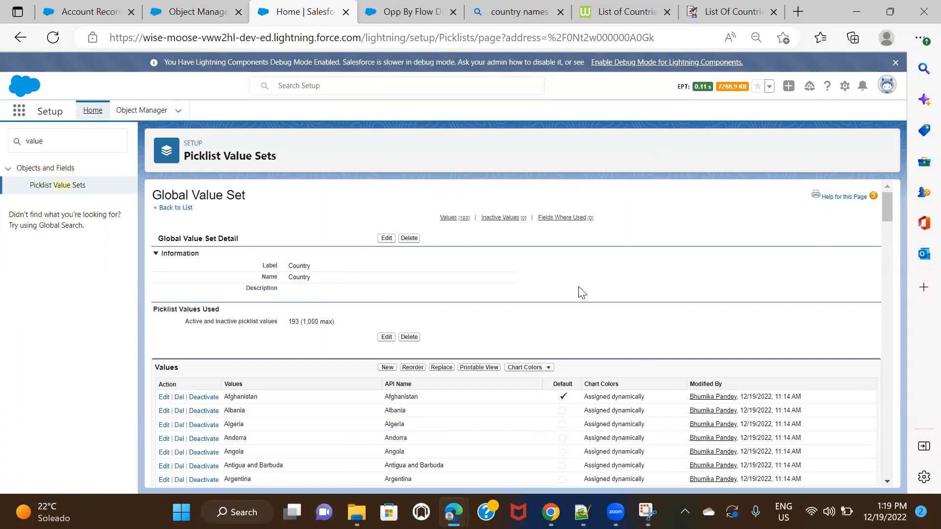
scroll(580, 292, down, 20)
scroll(575, 297, down, 20)
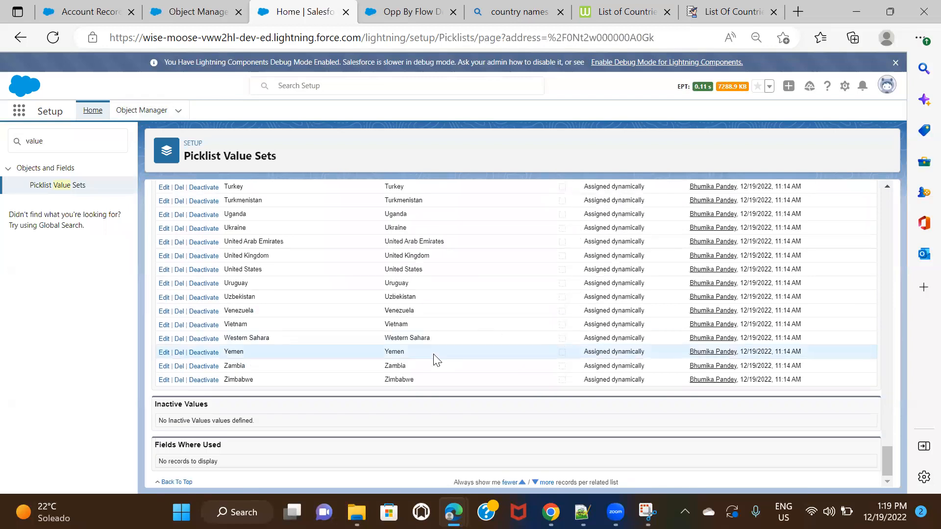
click(51, 38)
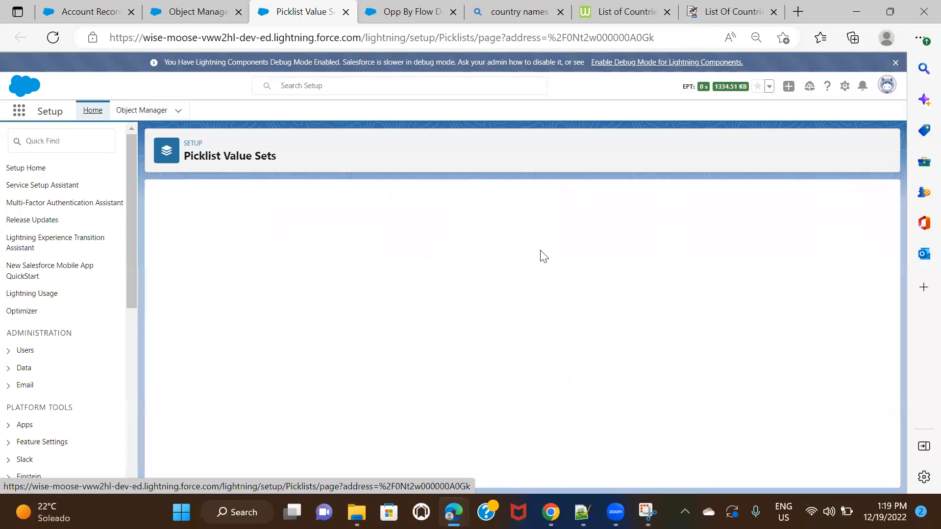
scroll(542, 254, down, 5)
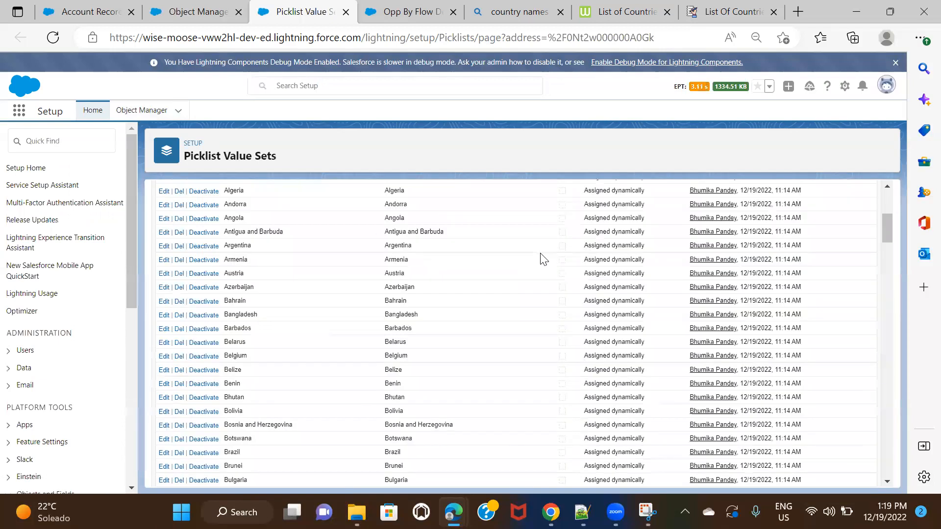
scroll(541, 259, down, 20)
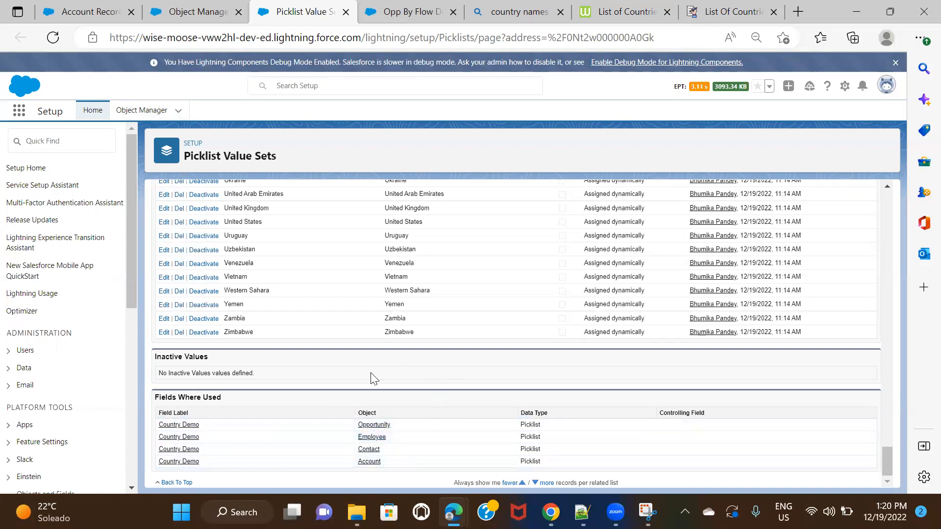
scroll(349, 361, up, 3)
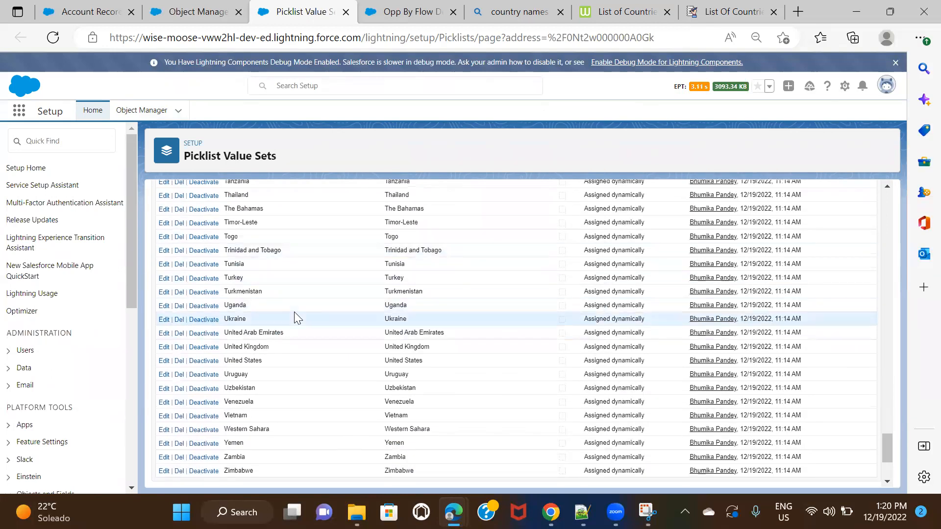
scroll(294, 314, down, 3)
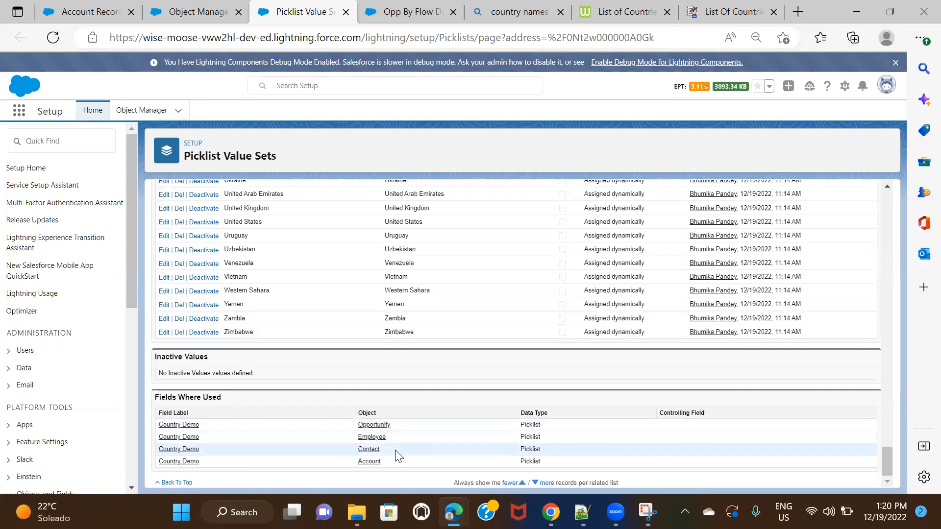
scroll(400, 436, up, 20)
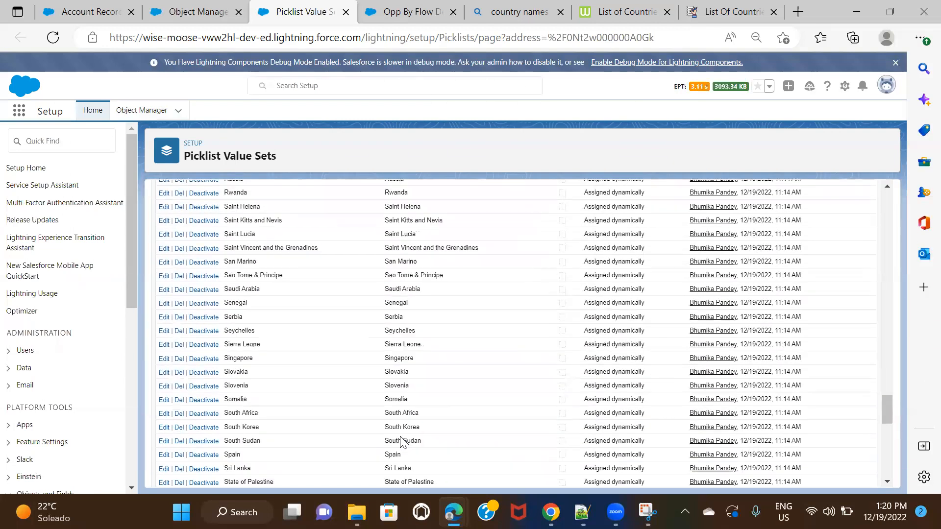
scroll(287, 309, up, 20)
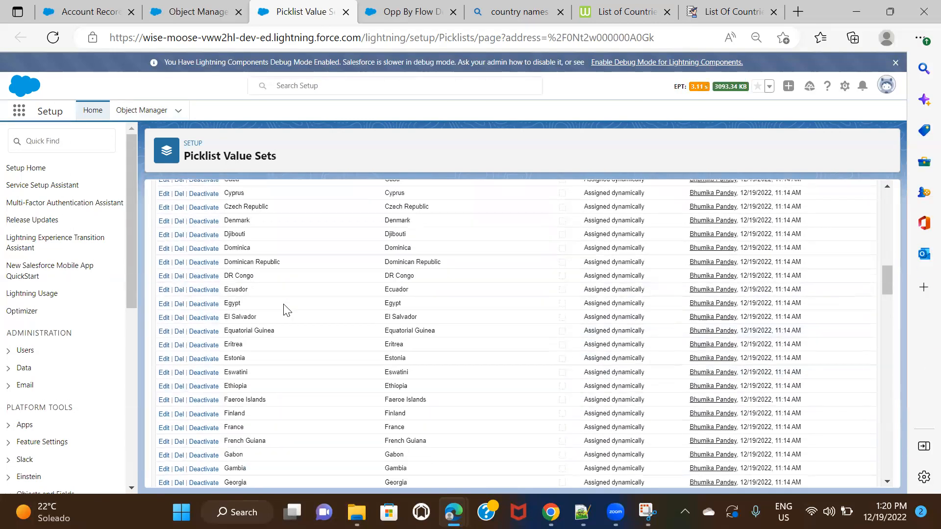
scroll(284, 305, up, 15)
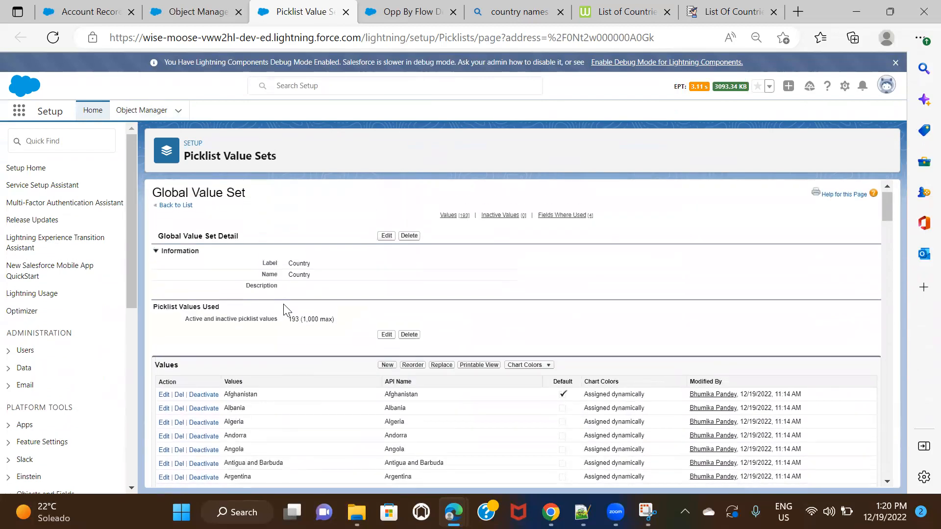
Step: Switch to the Opp By Flow Demo opportunity, reload it and search the page for country
click(102, 12)
click(393, 12)
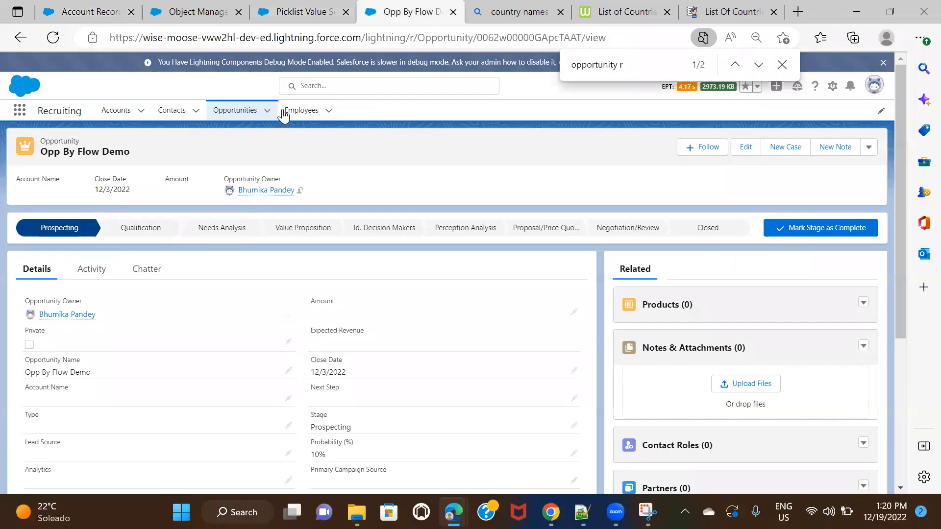
click(54, 42)
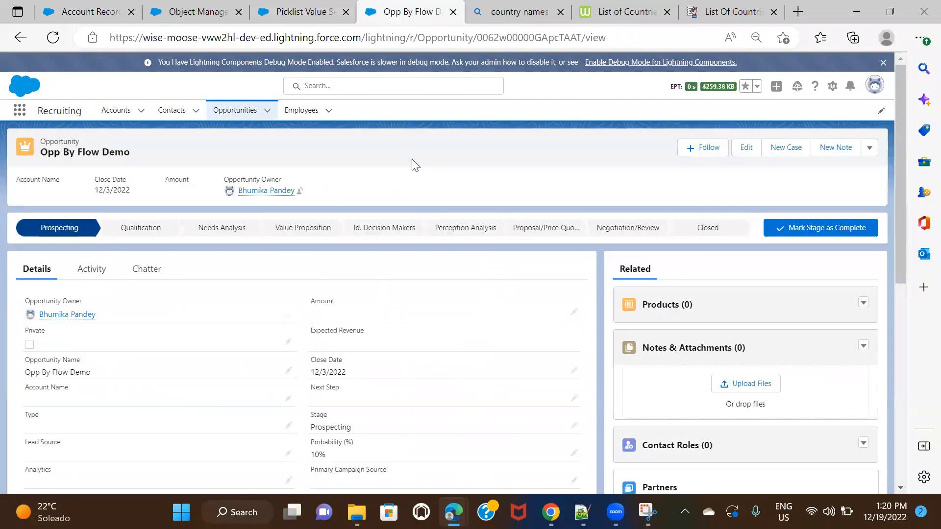
key(ctrl+f)
text(c)
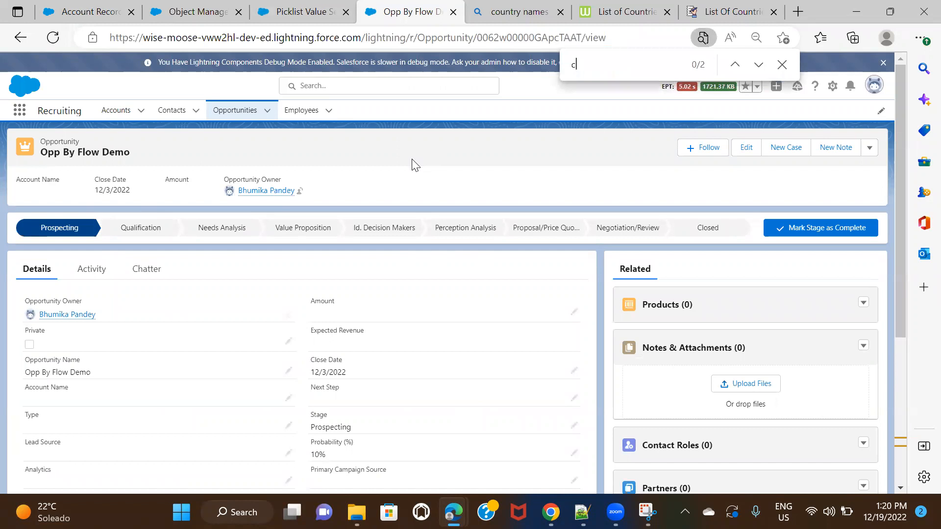
text(ountry)
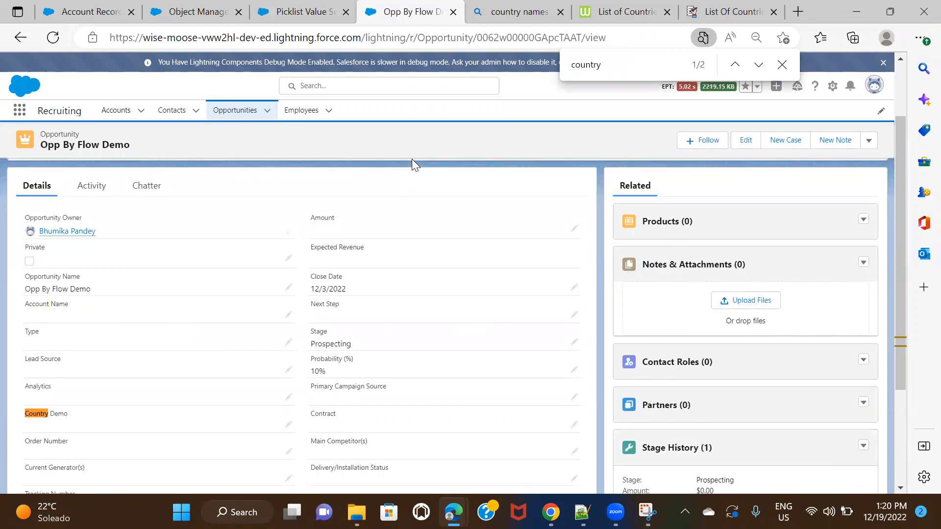
Step: Open the opportunity's Country Demo field for editing, review its picklist options and cancel the edit
click(289, 425)
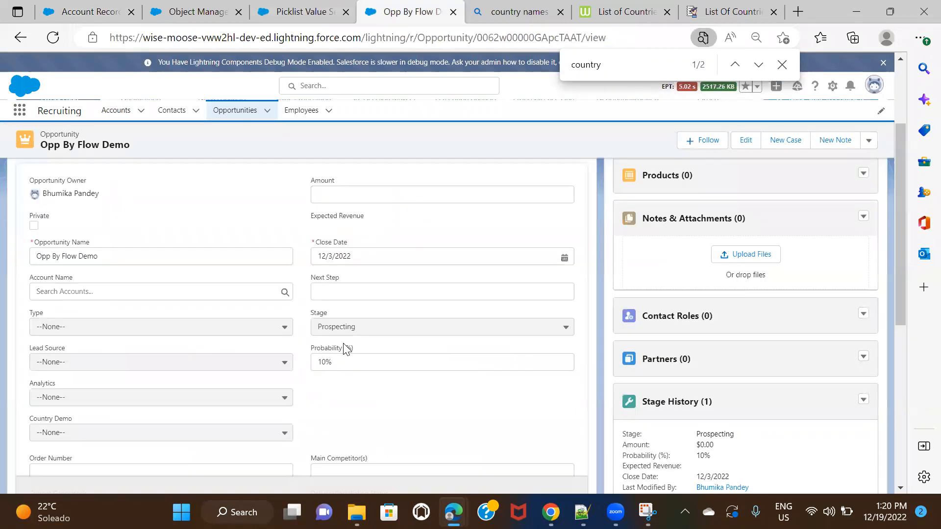
scroll(345, 349, down, 4)
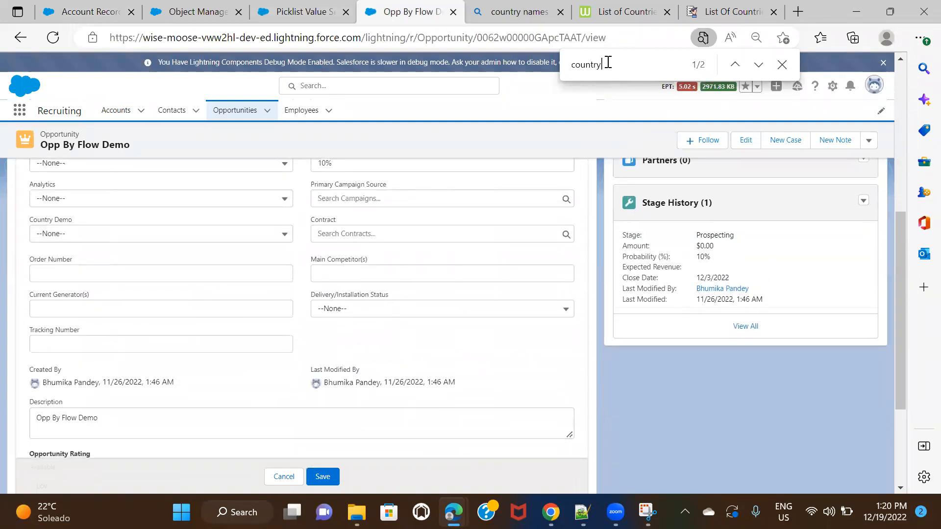
click(607, 63)
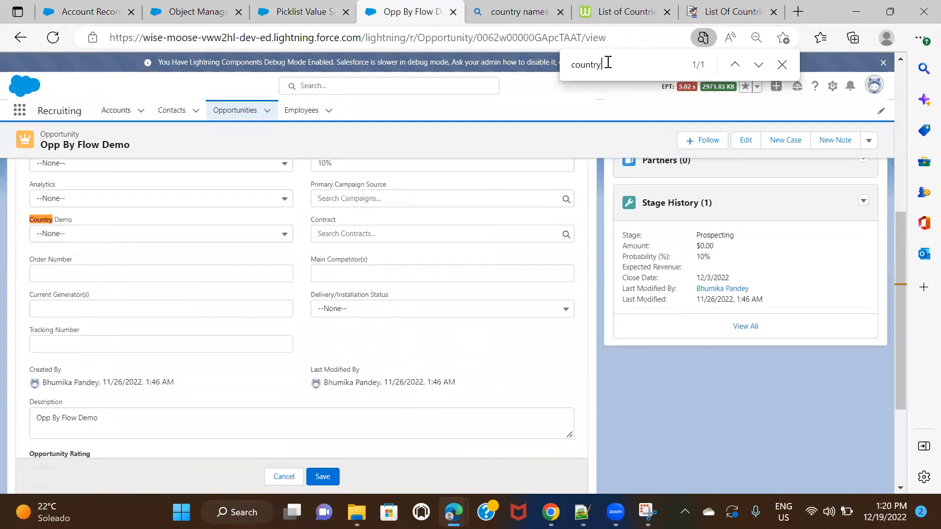
click(279, 235)
scroll(230, 289, down, 1)
scroll(230, 292, down, 18)
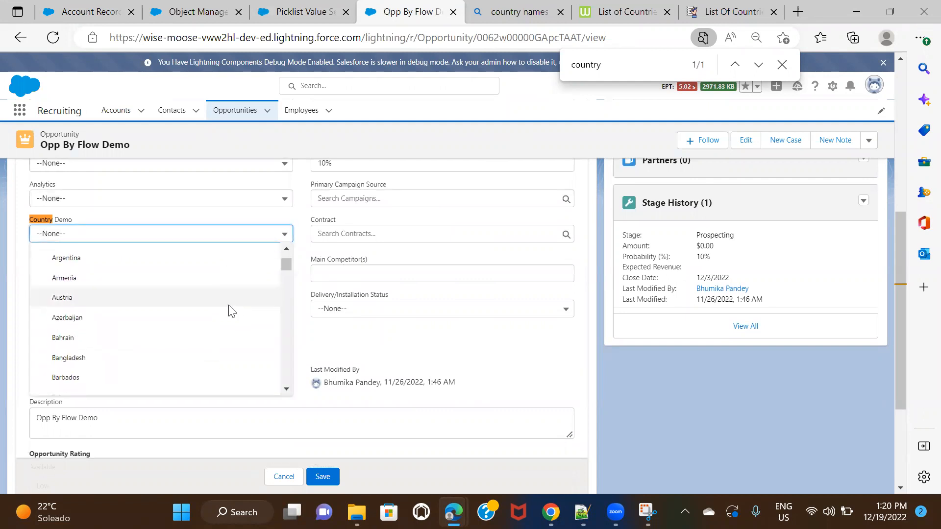
scroll(255, 309, down, 5)
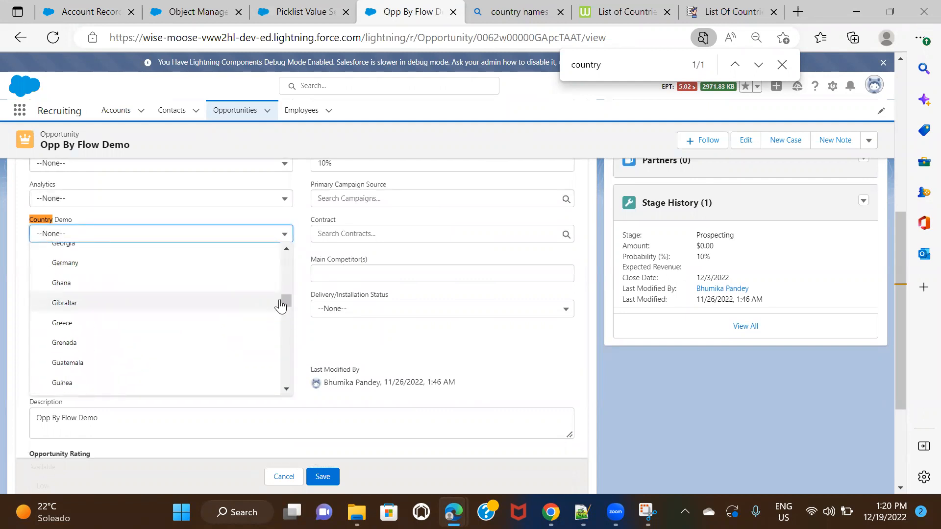
click(281, 475)
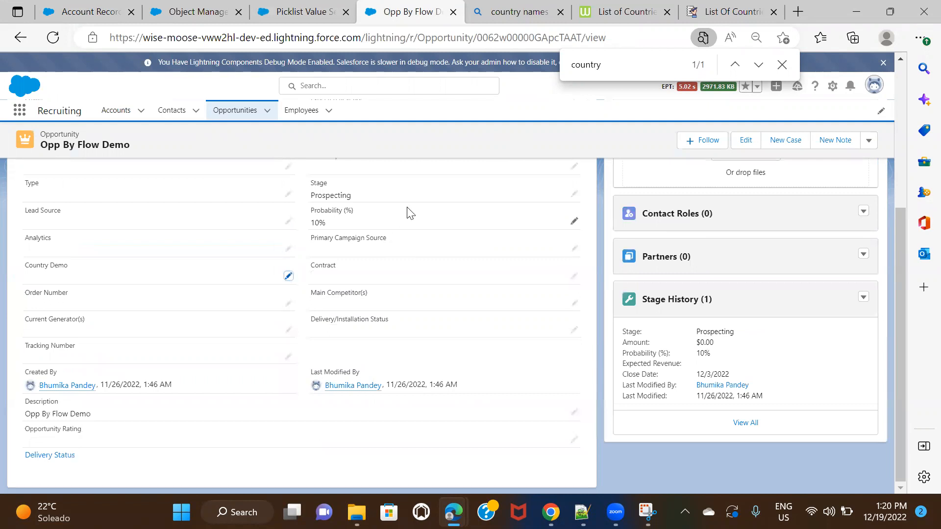
Step: Open the recently viewed employee record and find the Country Demo field in its details
click(310, 118)
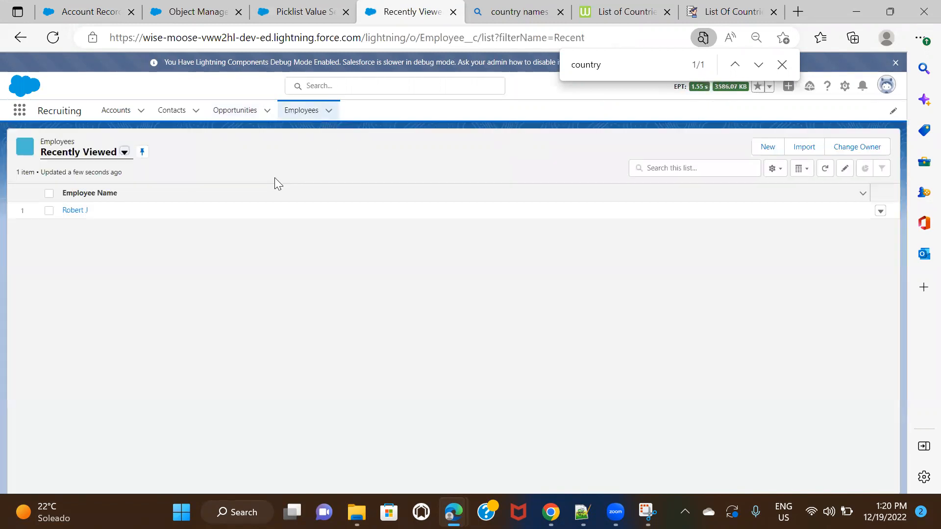
click(78, 212)
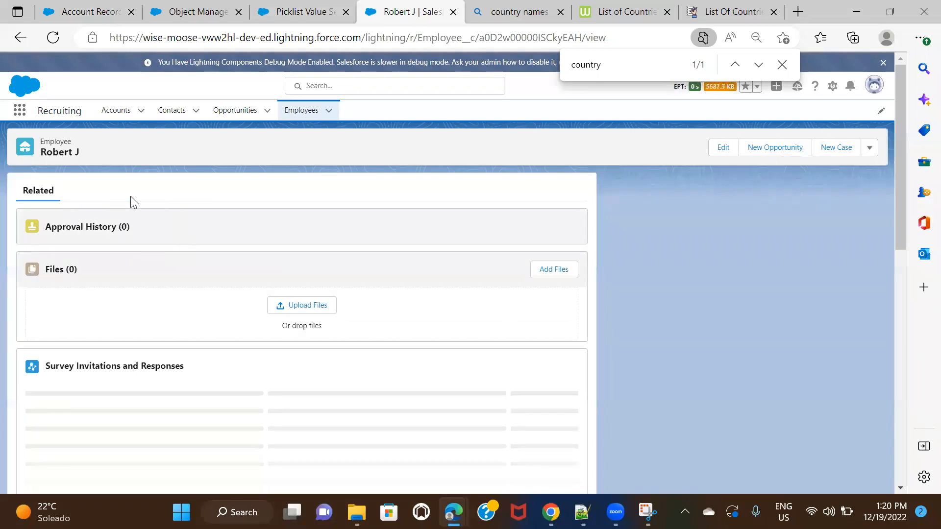
scroll(280, 250, down, 5)
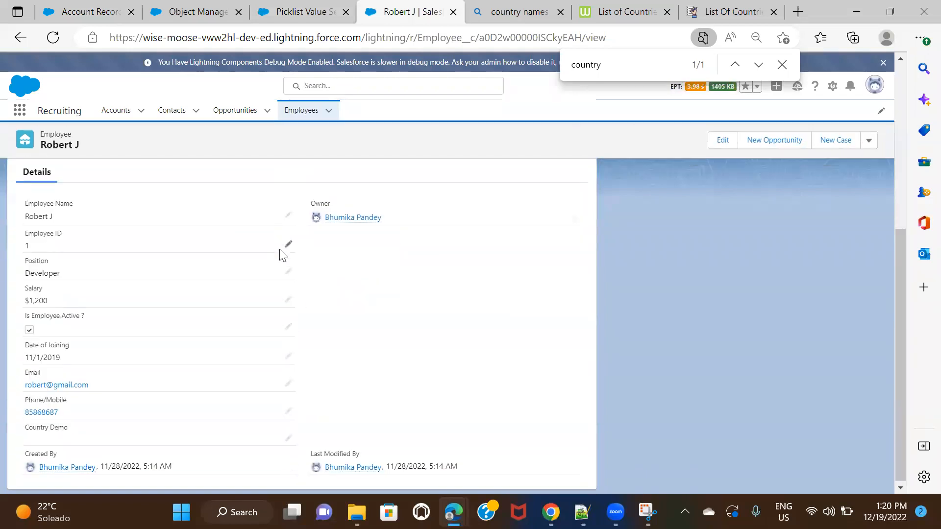
Step: Open the employee's Country Demo field for editing and review its picklist options without choosing one
click(288, 436)
click(265, 405)
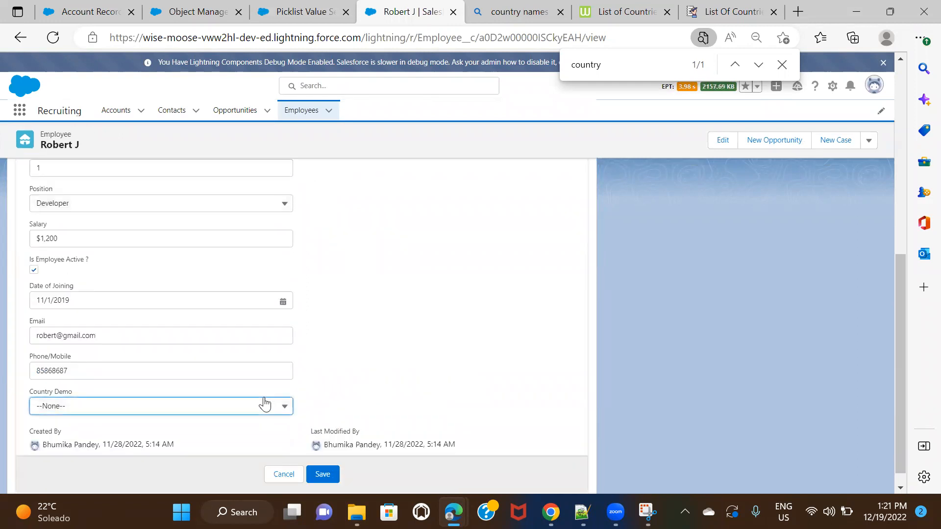
scroll(224, 264, down, 6)
scroll(225, 267, down, 20)
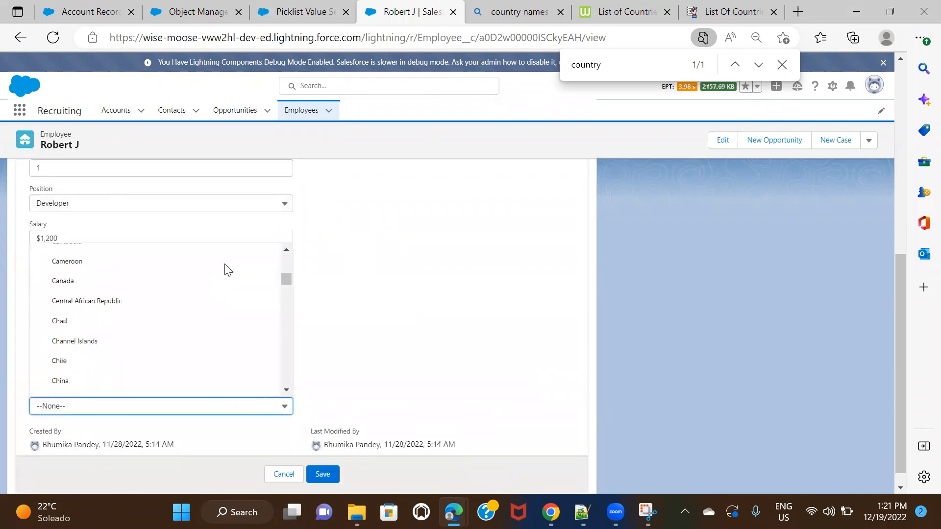
scroll(225, 267, down, 20)
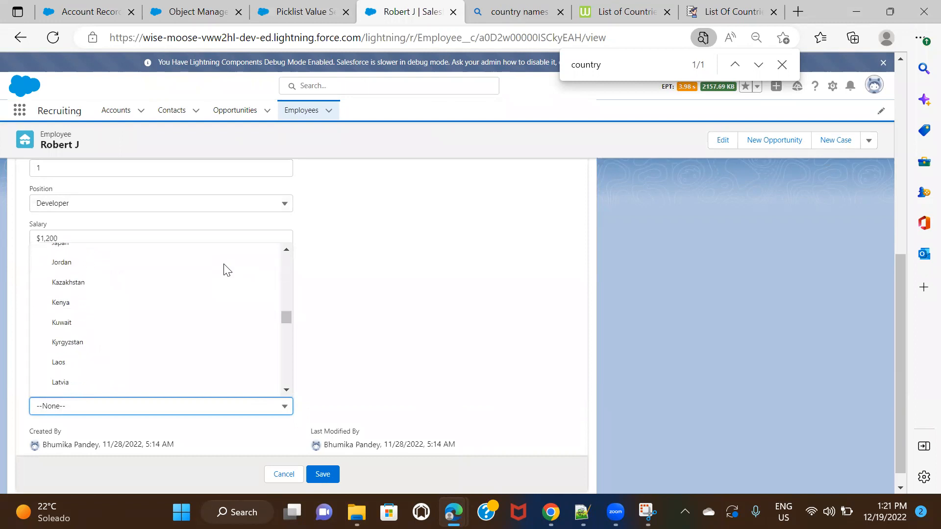
scroll(260, 313, down, 20)
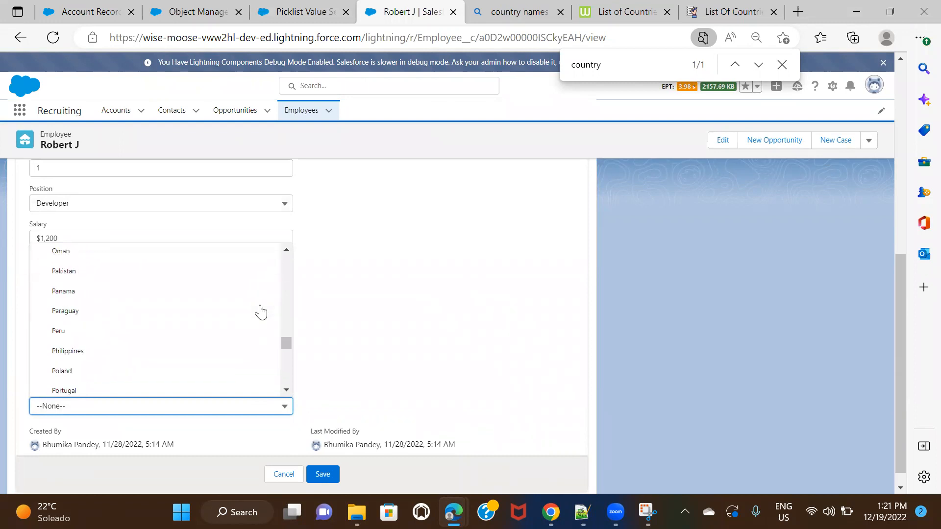
scroll(260, 312, down, 5)
scroll(259, 312, up, 15)
scroll(258, 312, up, 15)
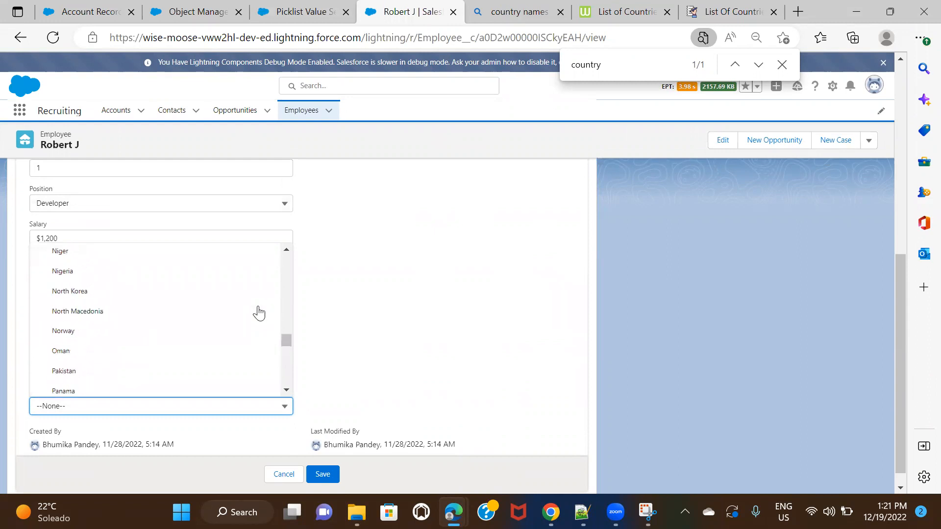
scroll(259, 312, up, 10)
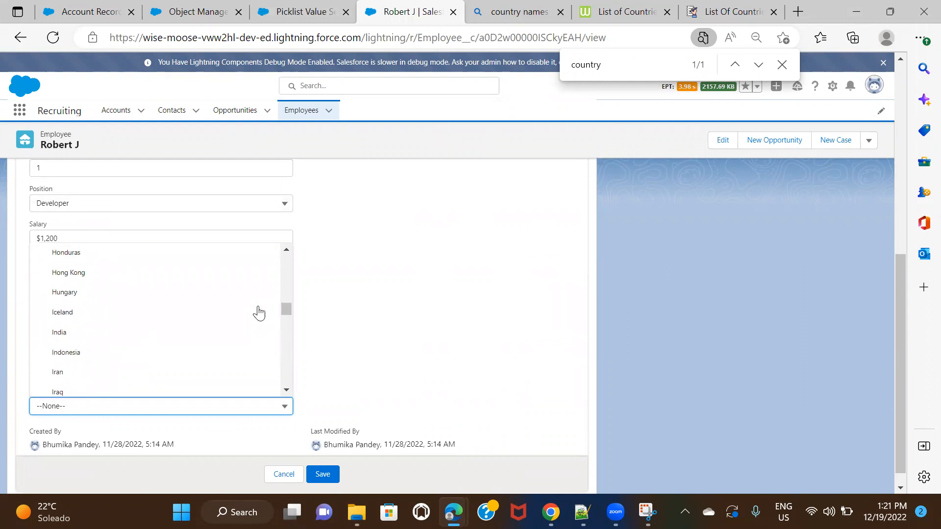
click(487, 293)
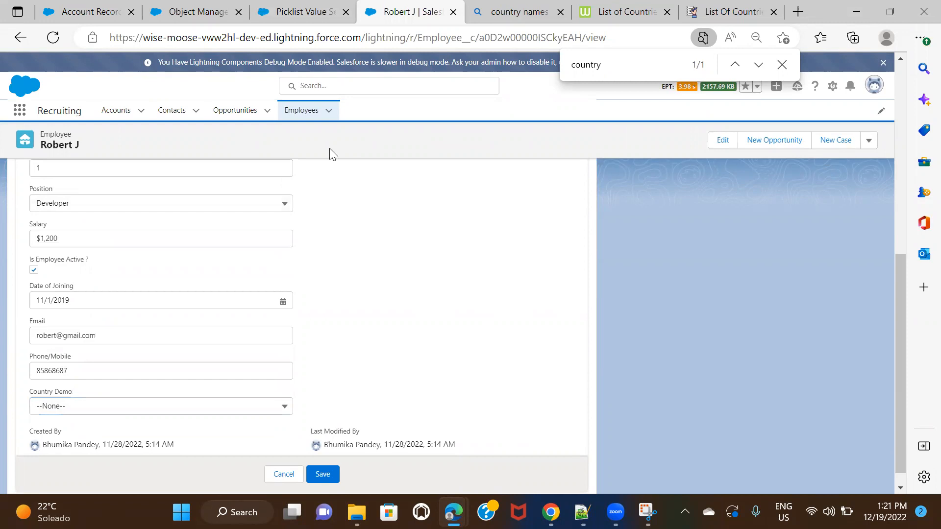
Step: Return to the Country global value set and compare the values Afghanistan, Albania and Algeria with their API names
click(313, 12)
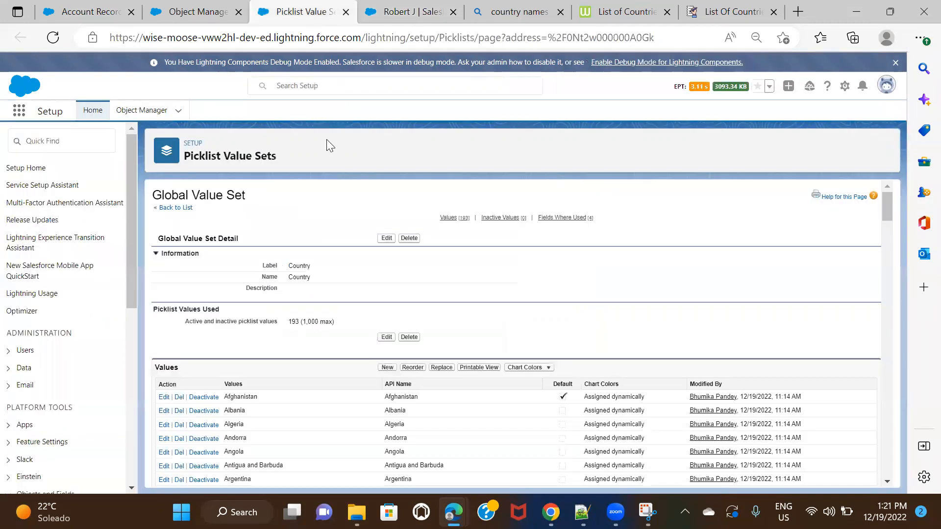
scroll(606, 264, down, 2)
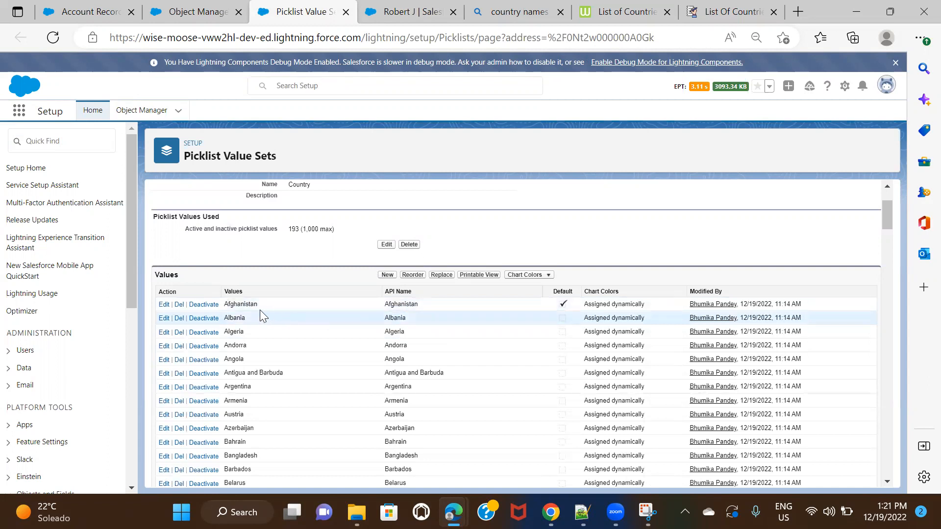
double_click(240, 305)
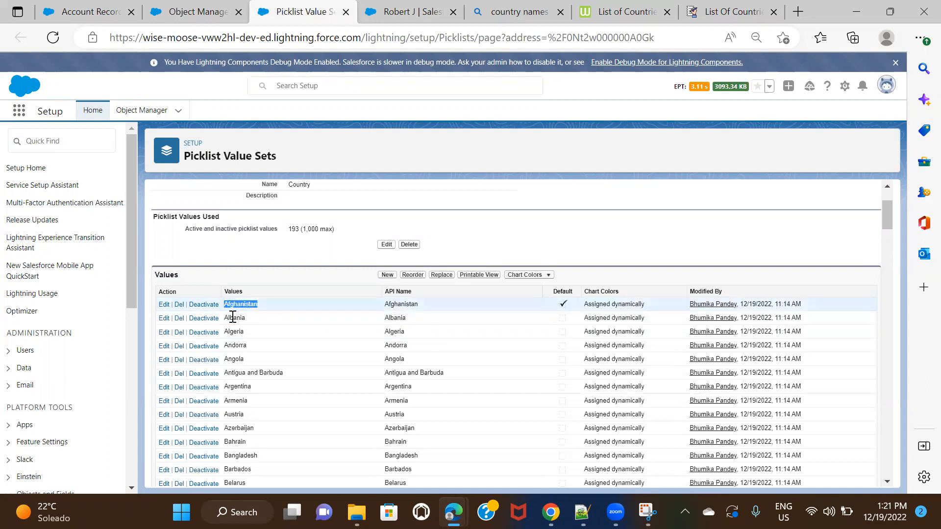
double_click(234, 318)
click(240, 332)
double_click(239, 332)
double_click(394, 331)
double_click(395, 318)
double_click(396, 304)
double_click(238, 304)
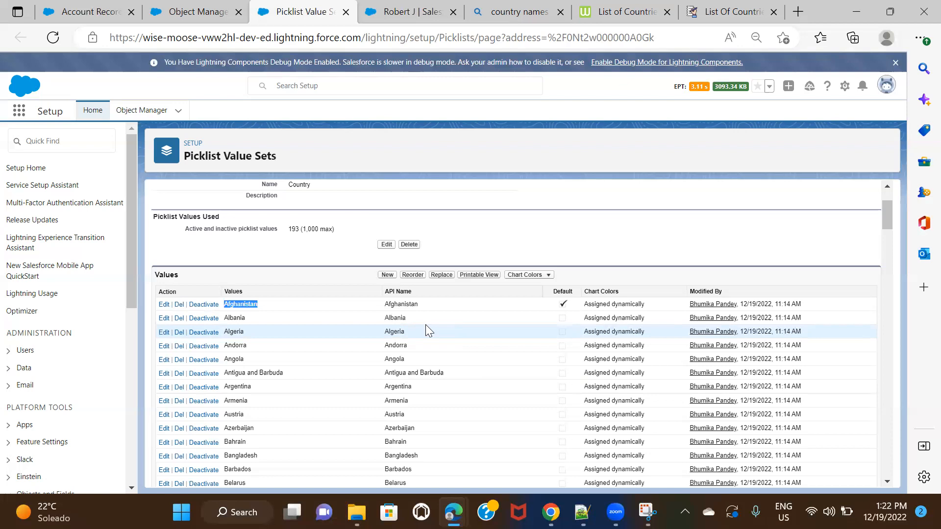
click(407, 307)
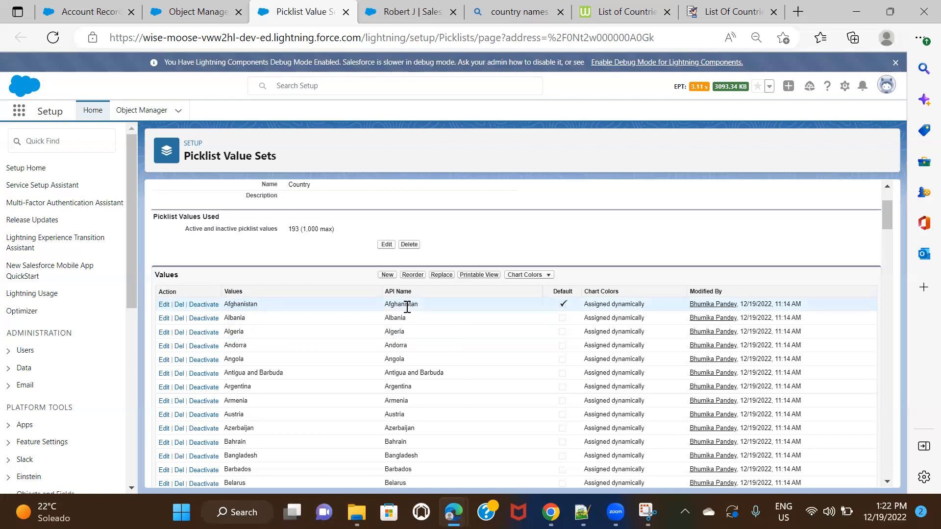
scroll(406, 307, up, 2)
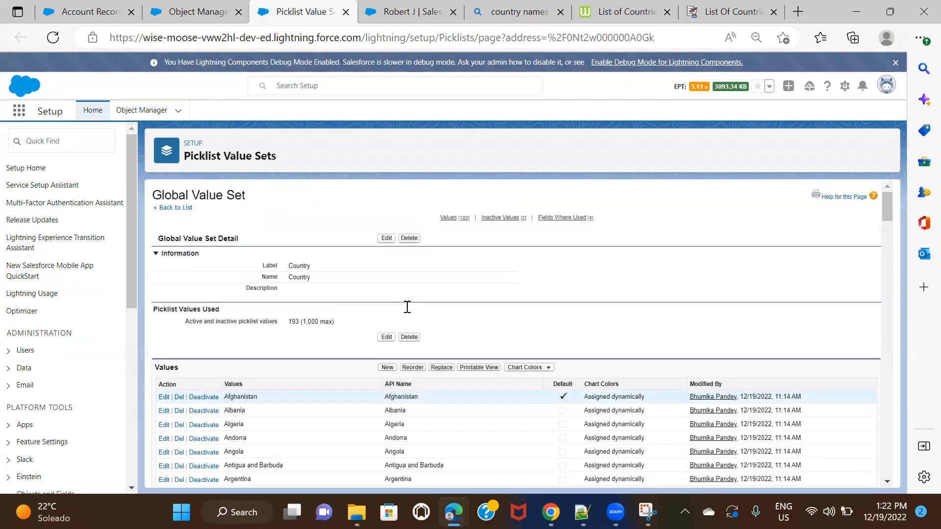